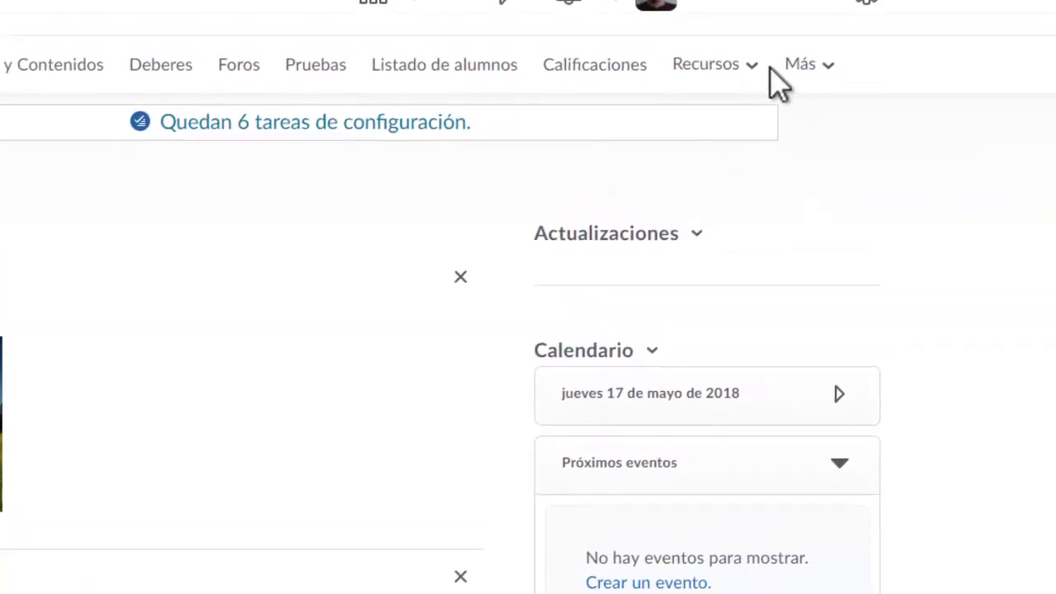
Open the Curso Estándar calendar from the course home page
left_click(816, 136)
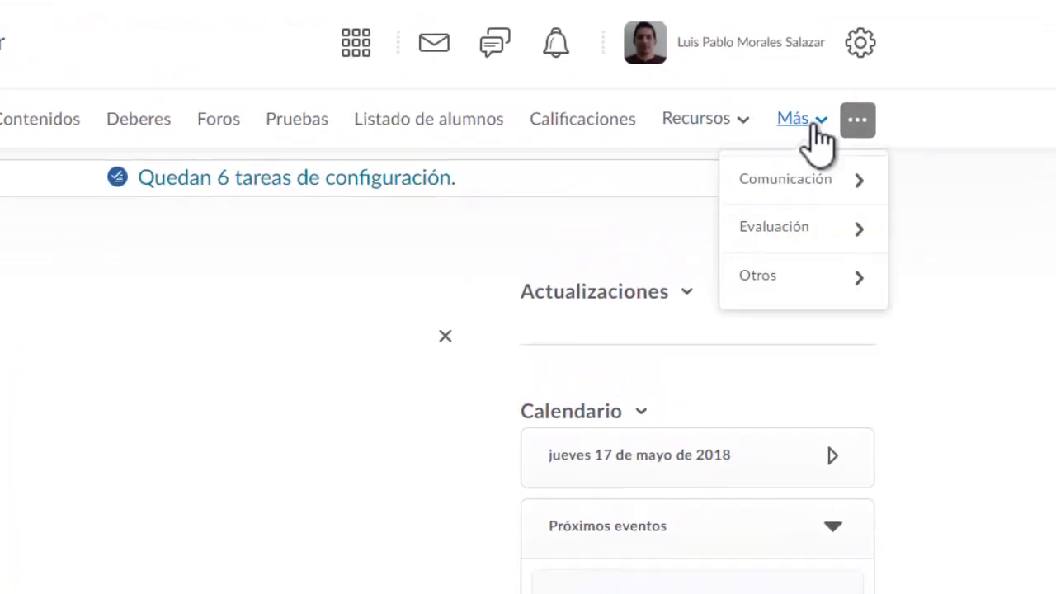
left_click(796, 182)
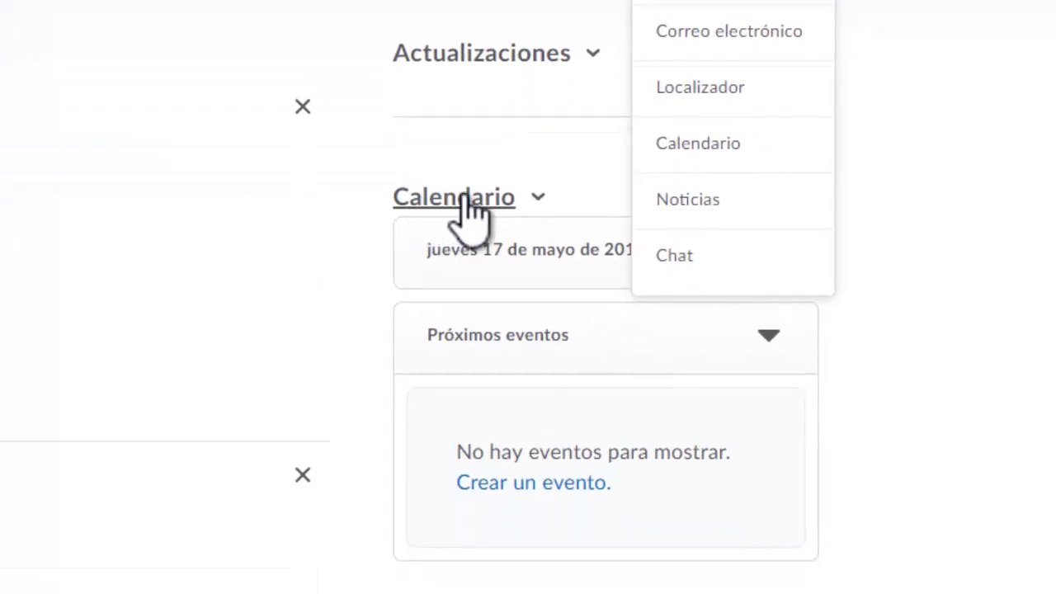
left_click(462, 195)
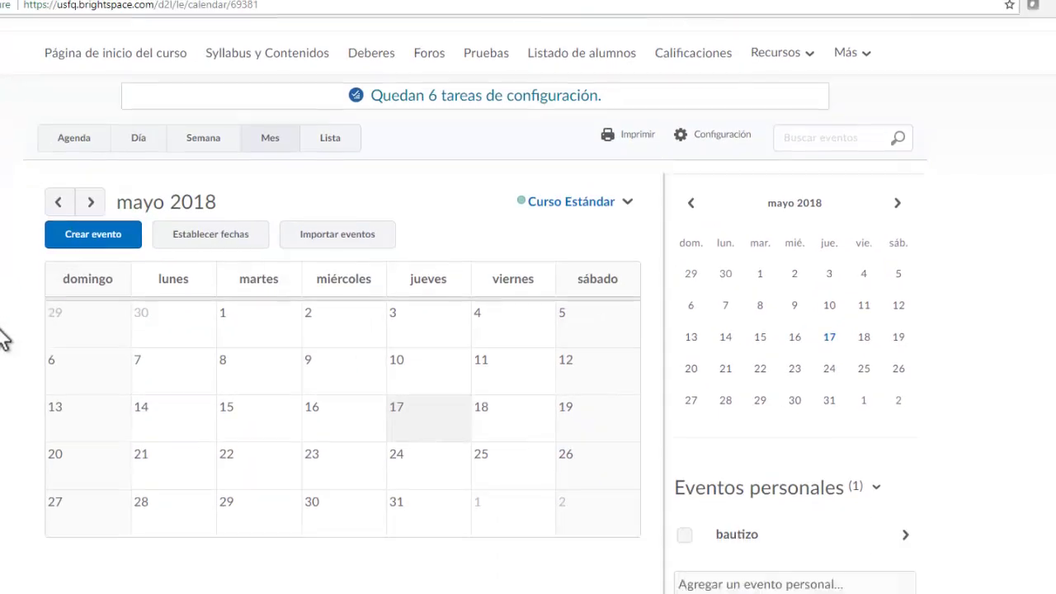
scroll(4, 338, "down", 1)
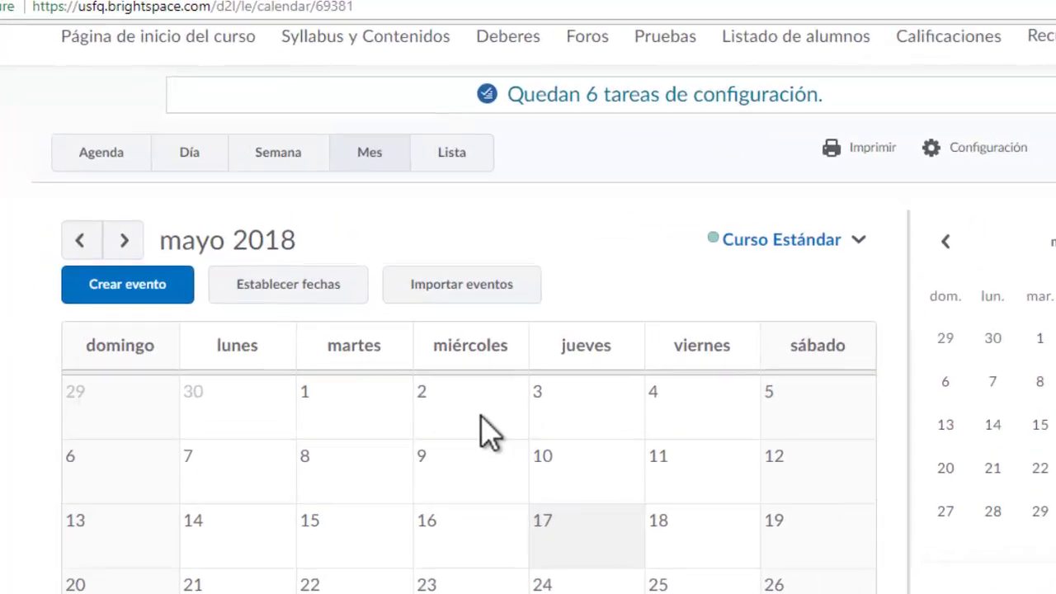
View the course calendar by agenda, day and week, and return to the month view
left_click(114, 172)
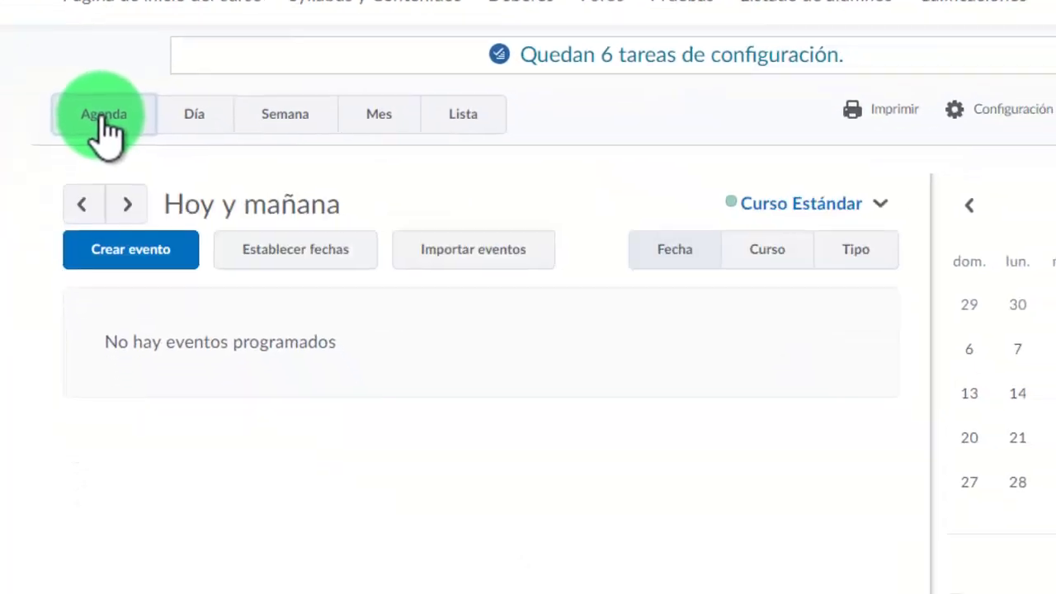
left_click(206, 83)
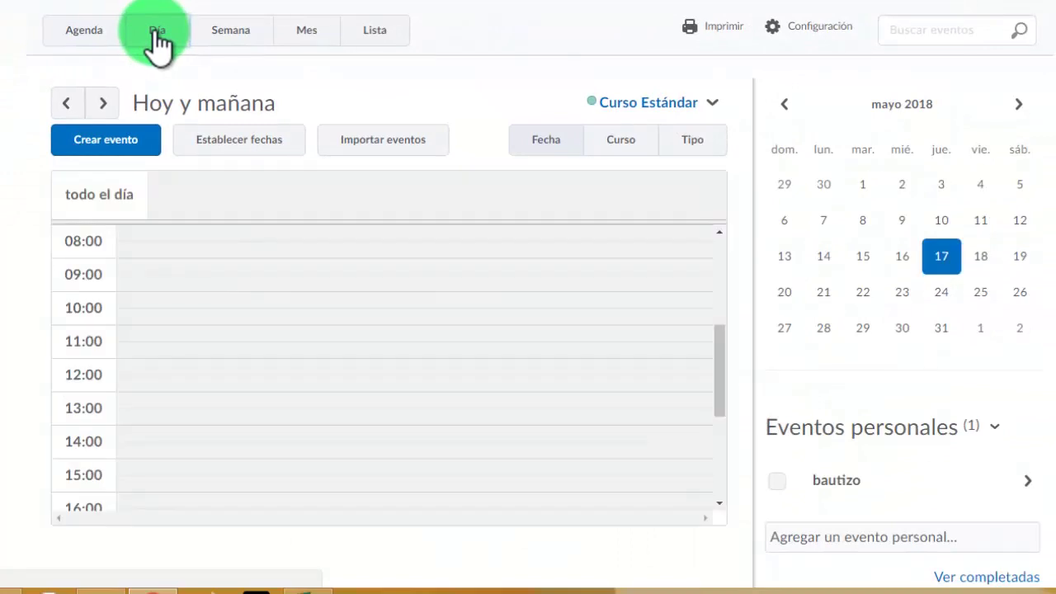
left_click(221, 37)
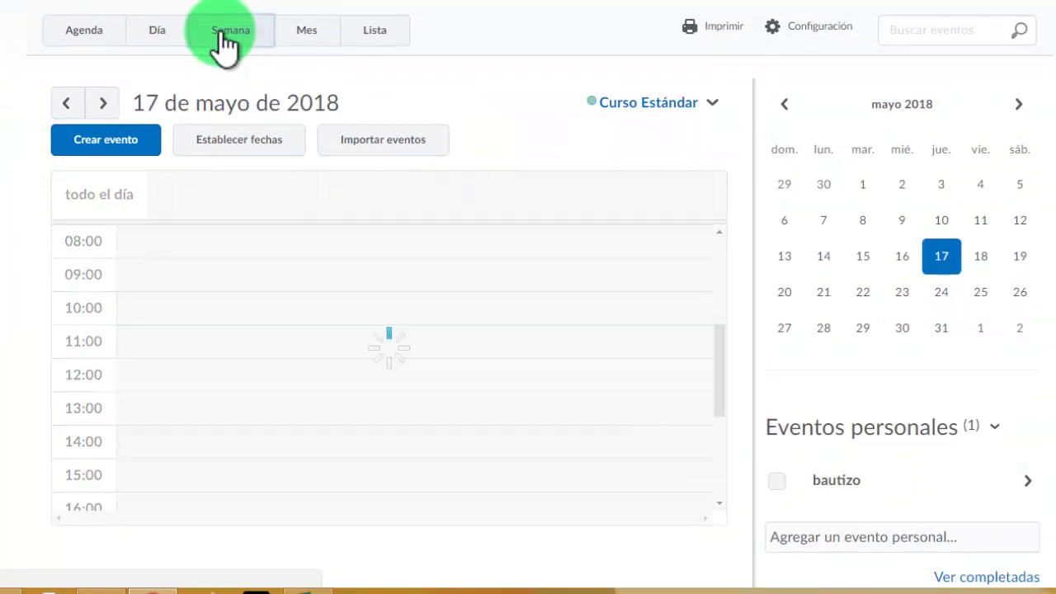
left_click(300, 38)
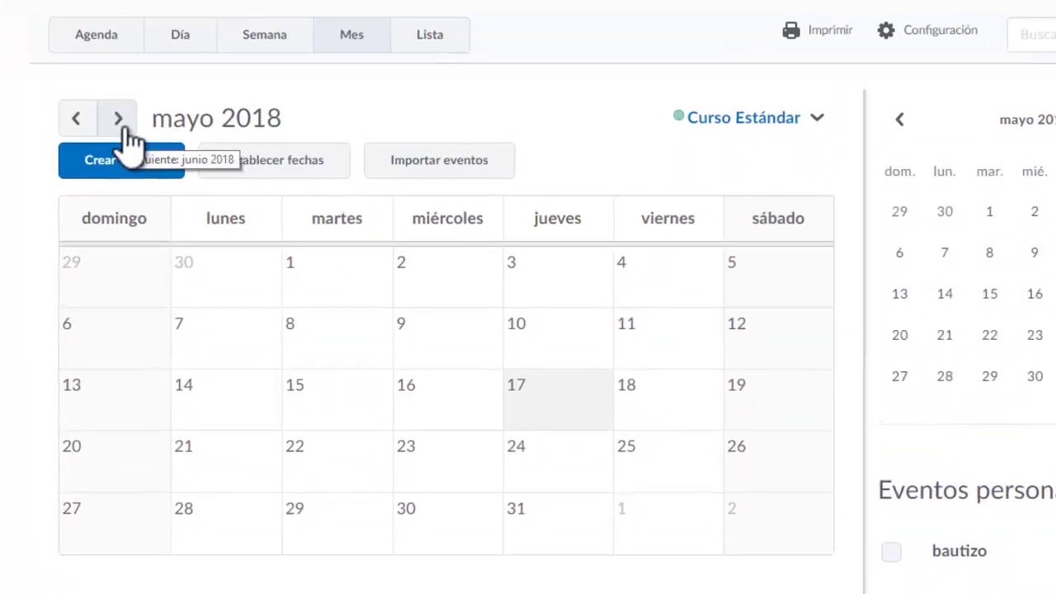
Browse the monthly calendar forward to July 2018 and return to the current month
left_click(123, 130)
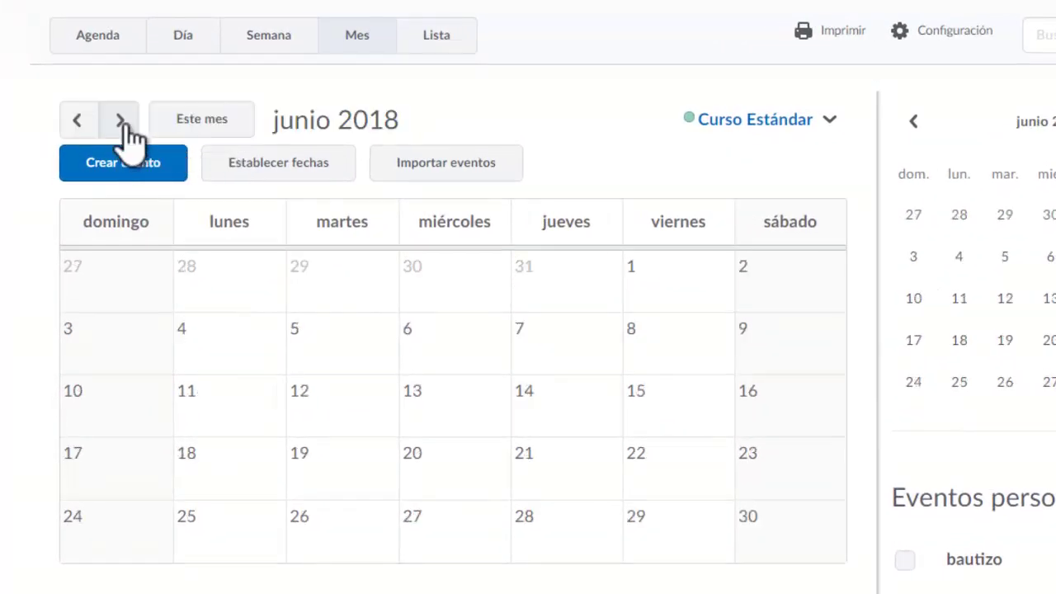
left_click(120, 121)
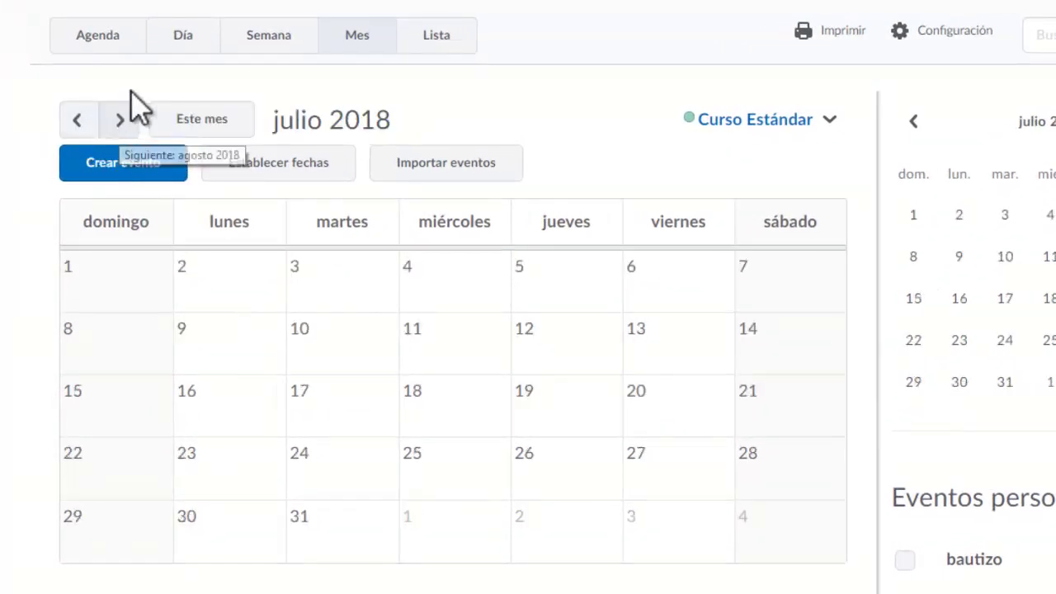
left_click(199, 126)
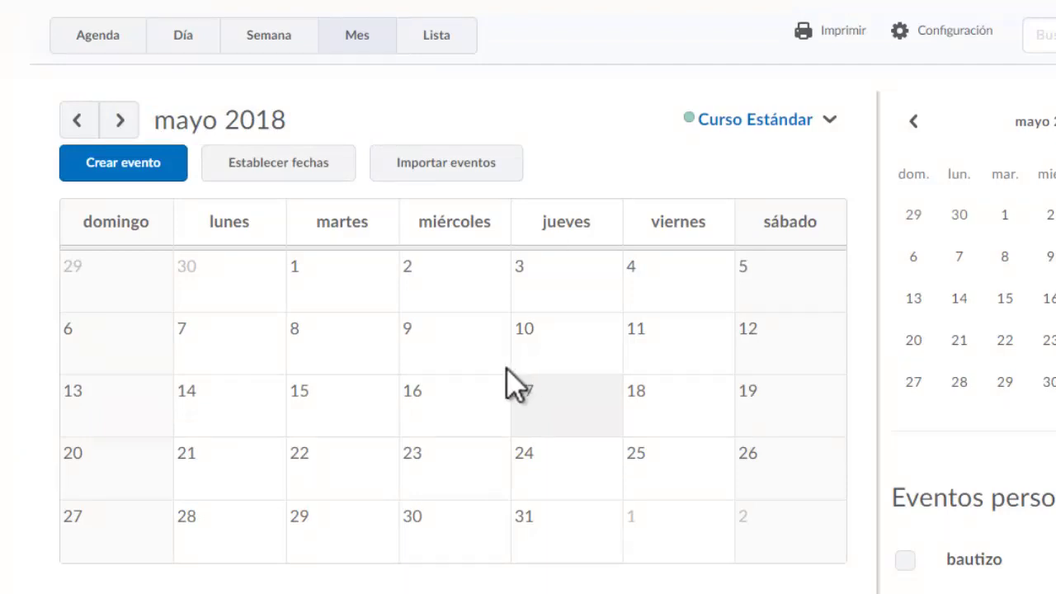
Start a new calendar event on 23 May 2018 with the title "Presentaciones de alumnos"
mouse_move(561, 483)
left_mouse_down()
mouse_move(508, 468)
mouse_move(238, 470)
mouse_move(544, 468)
mouse_move(424, 470)
mouse_move(447, 468)
left_mouse_up()
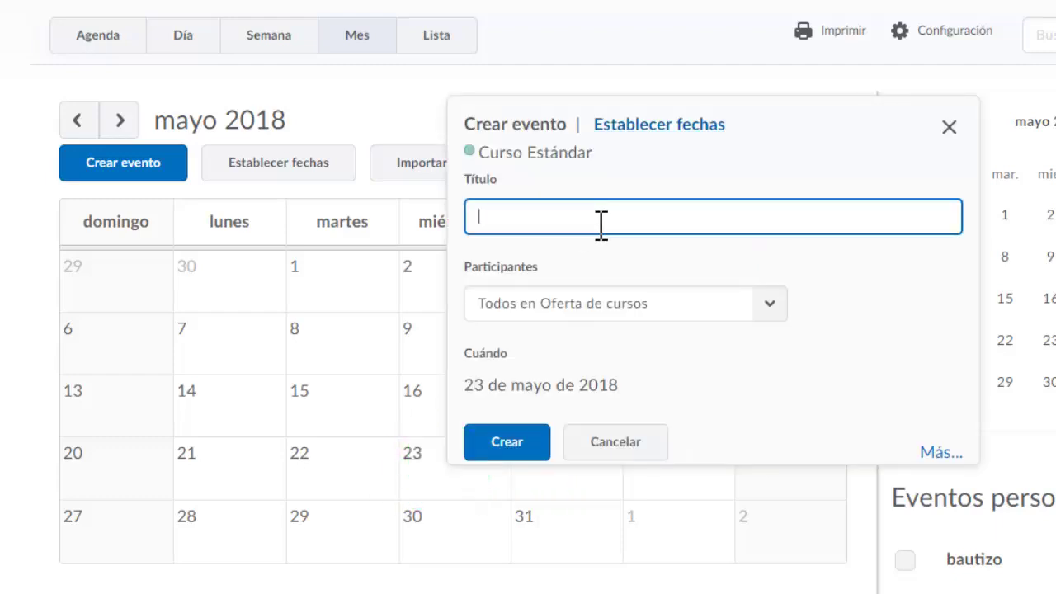
type("Presentaciones de al")
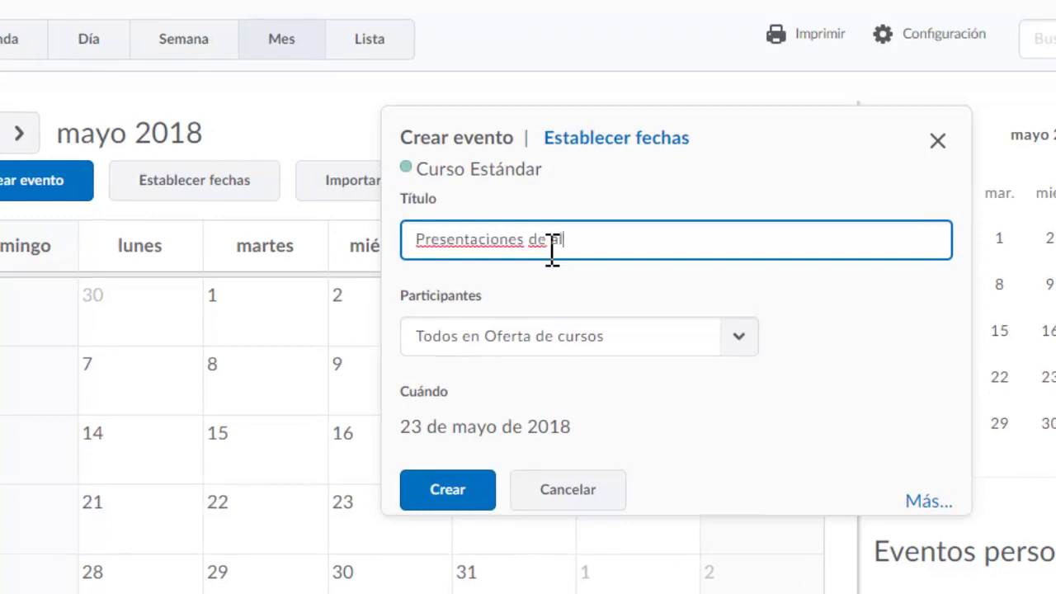
type("umnos")
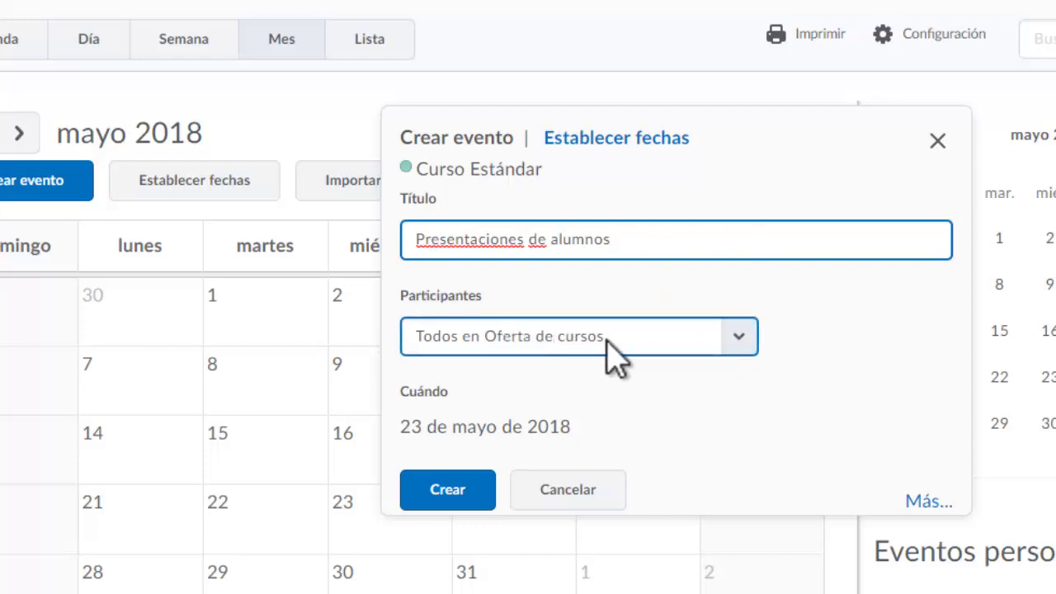
Review the participant groups, keep Todos en Oferta de cursos selected, and create the event
left_click(734, 337)
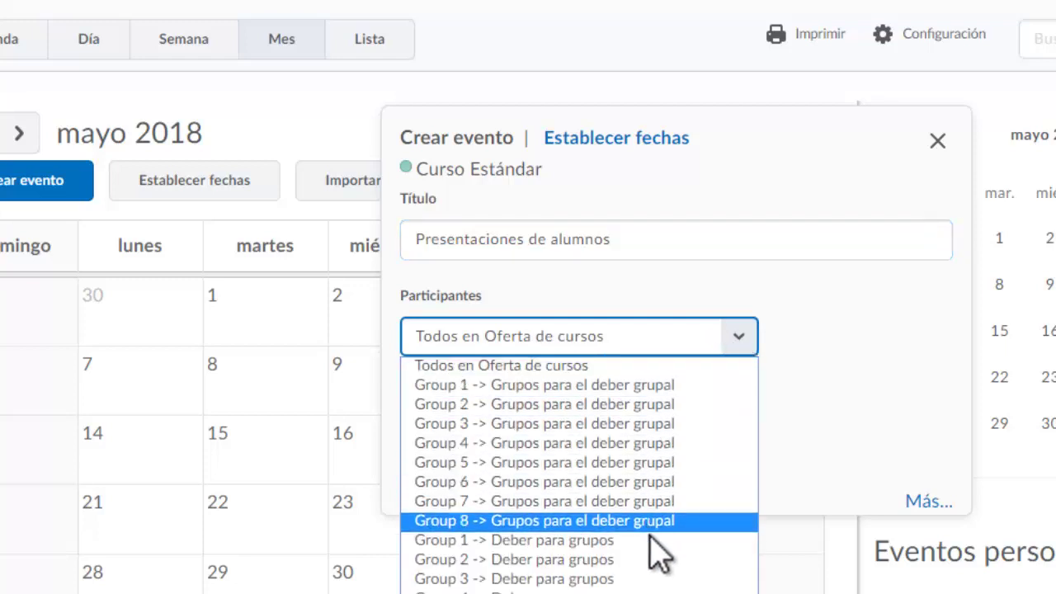
left_click(778, 349)
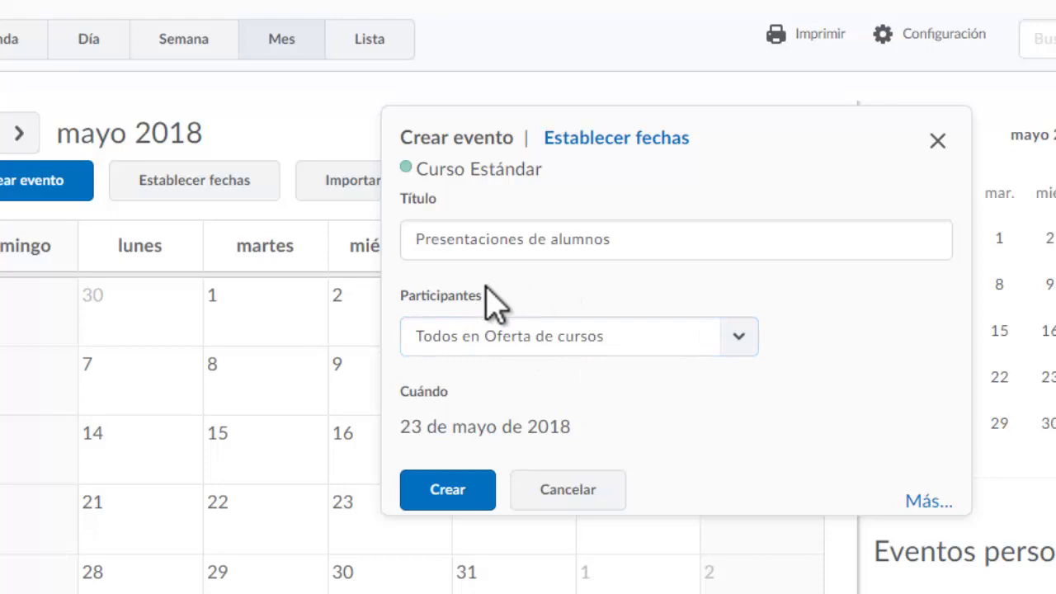
left_click(750, 344)
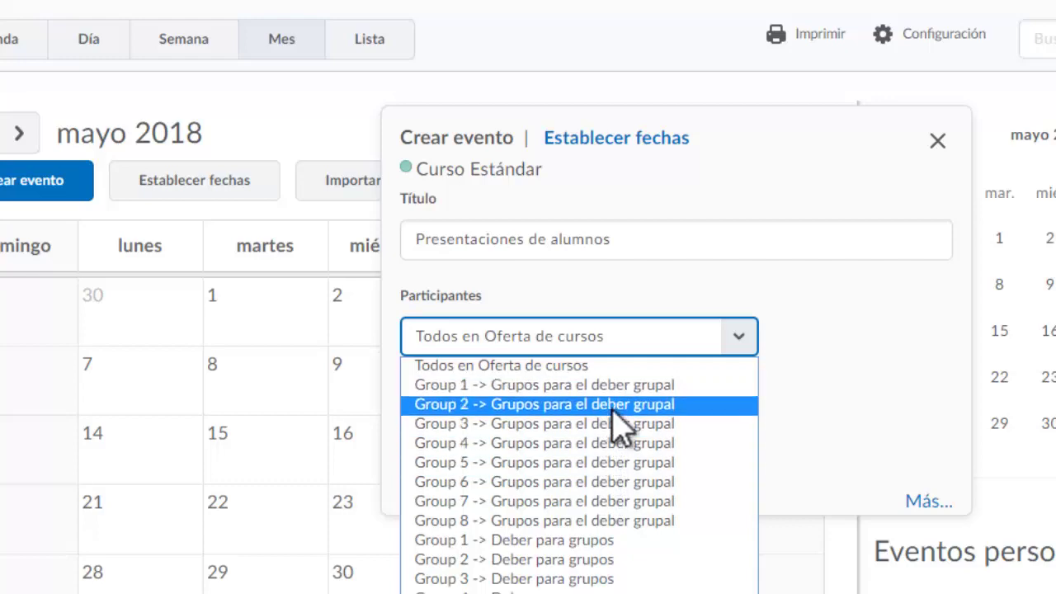
key("Escape")
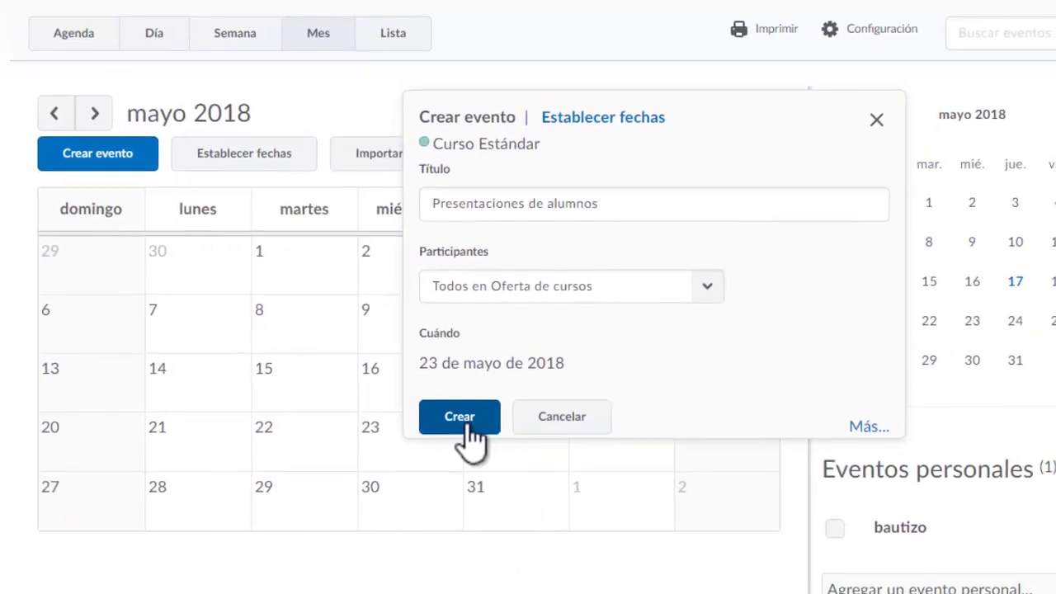
left_click(458, 461)
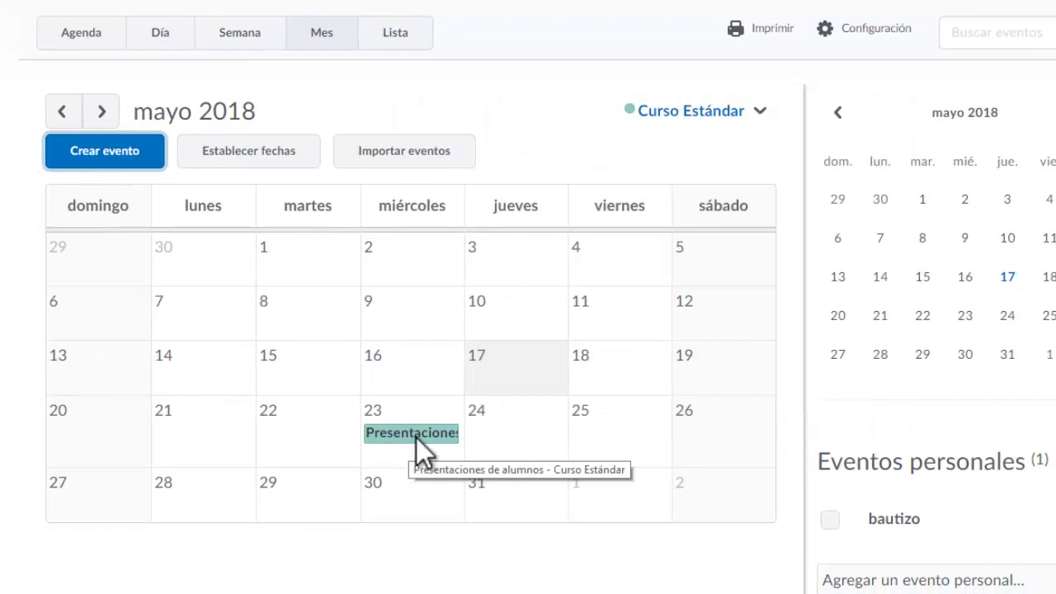
Open the Presentaciones de alumnos event on 23 May for full editing
left_click(417, 438)
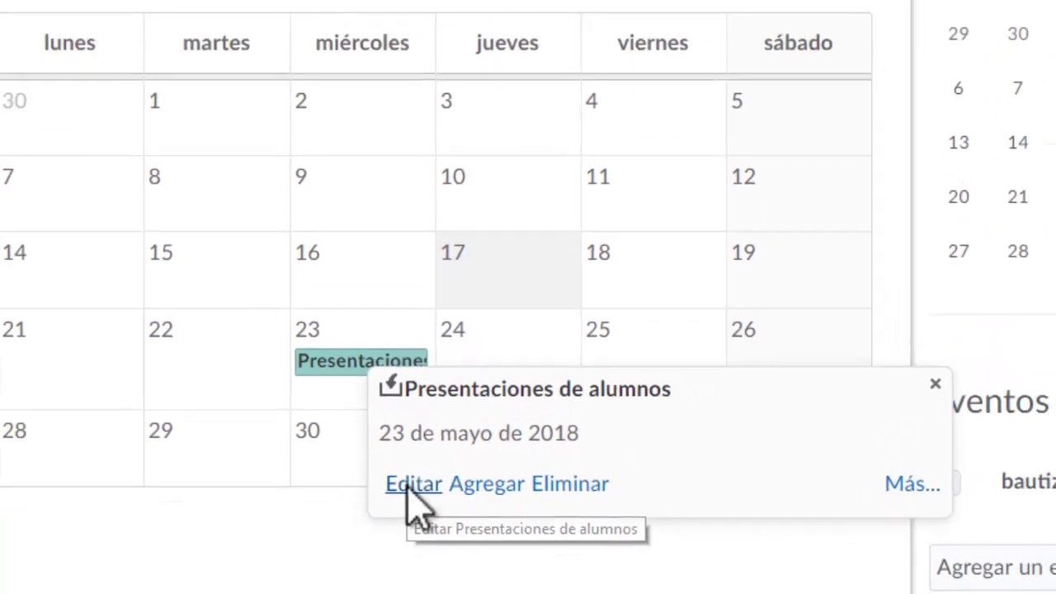
left_click(412, 485)
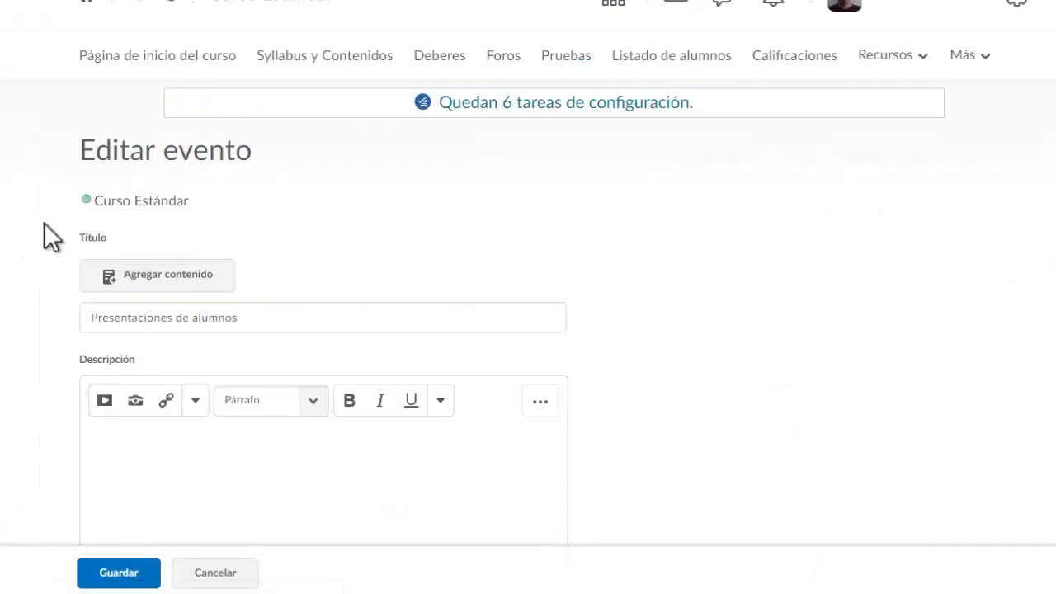
scroll(48, 322, "down", 2)
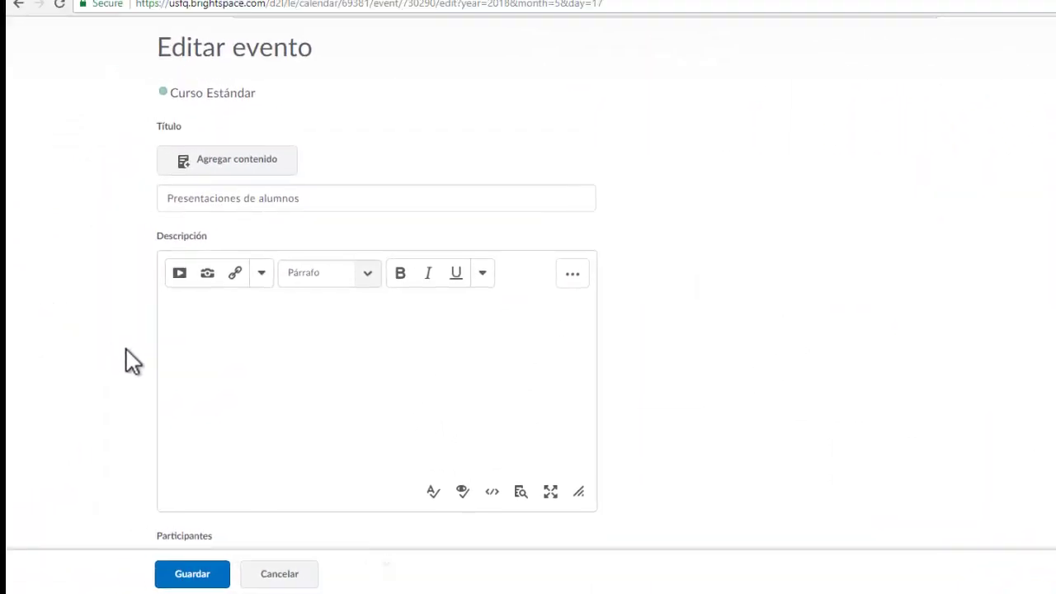
scroll(124, 351, "up", 2)
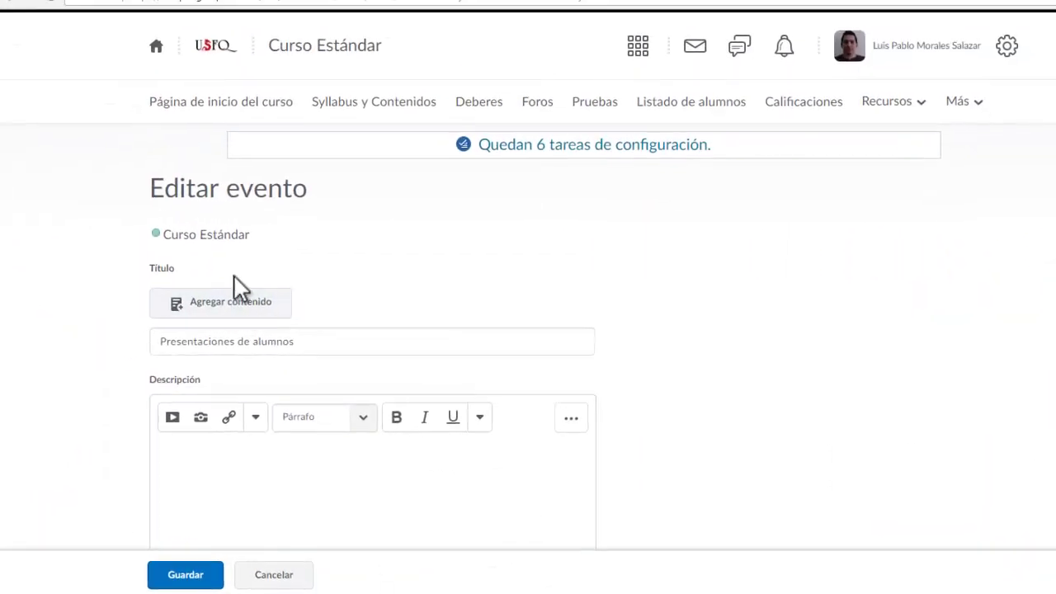
Add the Investigación básica topic from Módulo 1 to the event as its content
left_click(232, 305)
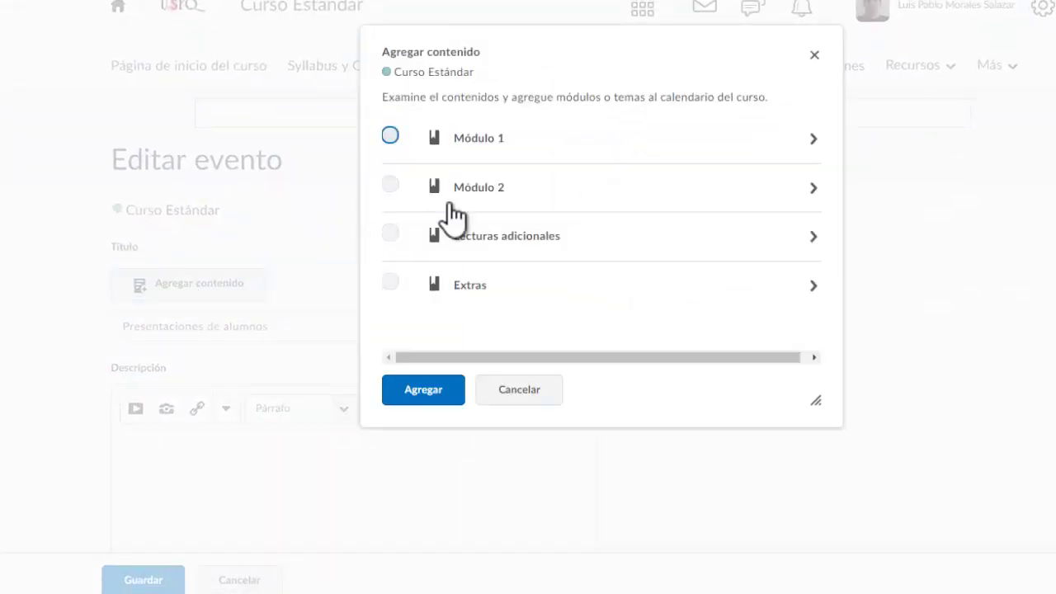
left_click(479, 139)
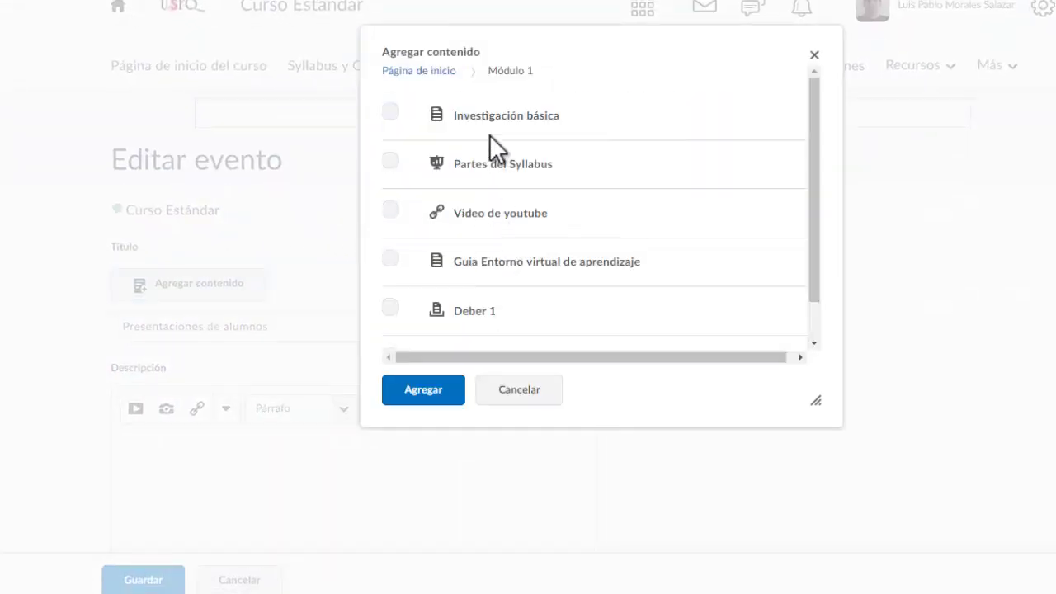
left_click(392, 111)
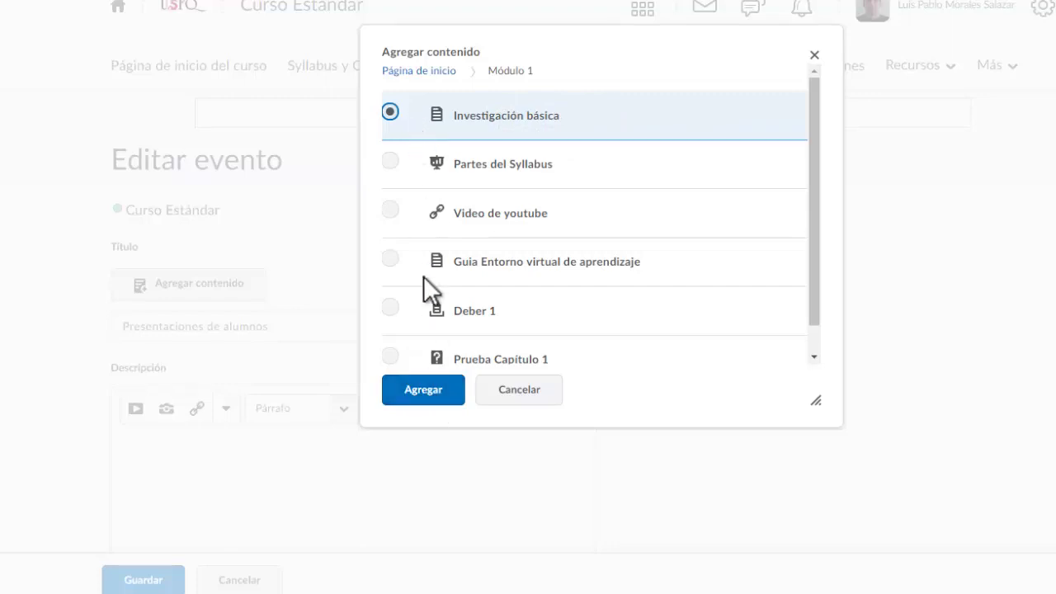
left_click(421, 393)
Enter the event description "Exposiciones de un tema específico para una investigación."
scroll(164, 317, "down", 2)
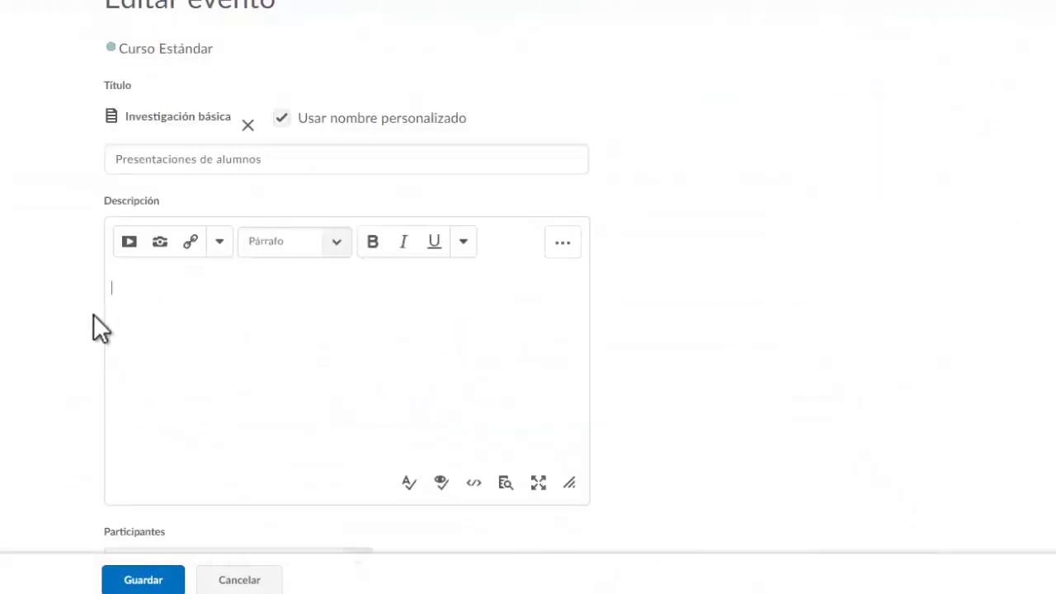
type("Exposiciones ")
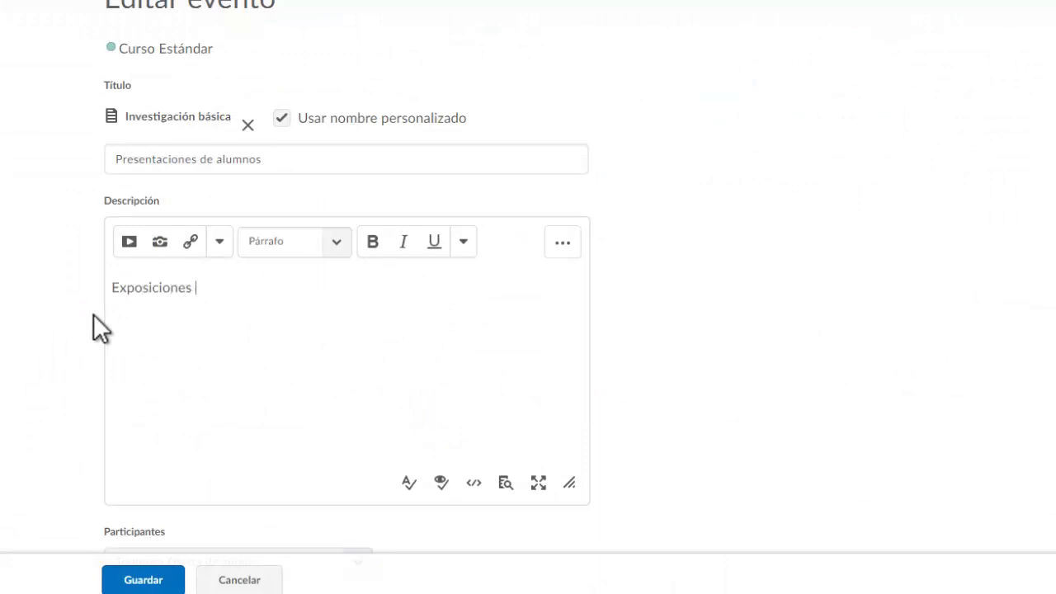
type("de un tema específico para una investigación.")
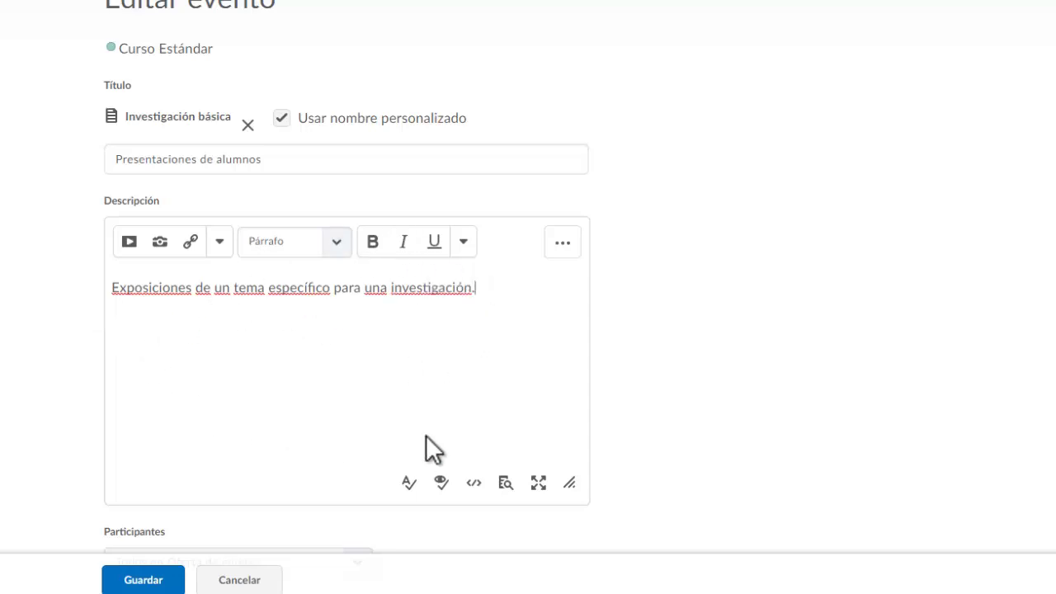
Format the whole description sentence as bold and italic
left_click_drag(487, 291, 109, 289)
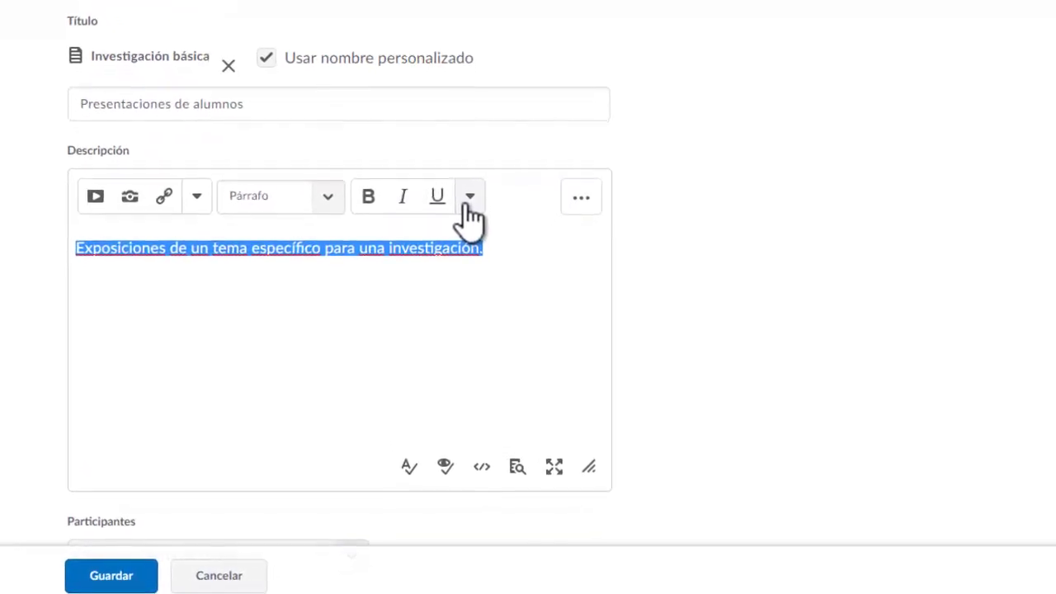
left_click(467, 216)
left_click(404, 218)
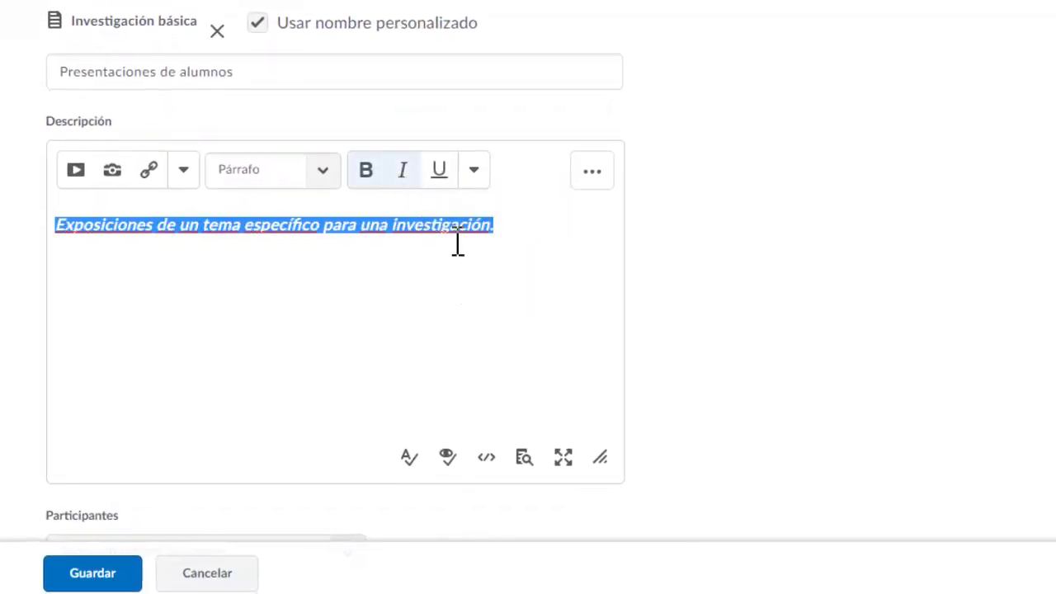
Set the text colour of the selected description to dark purple, hex 20124d
left_click(593, 172)
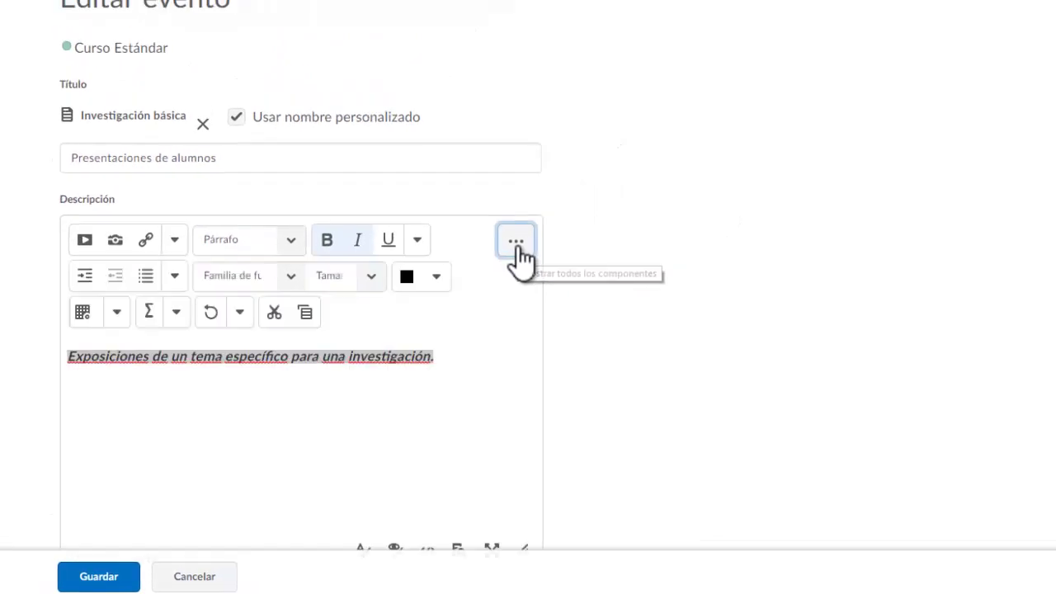
left_click(428, 285)
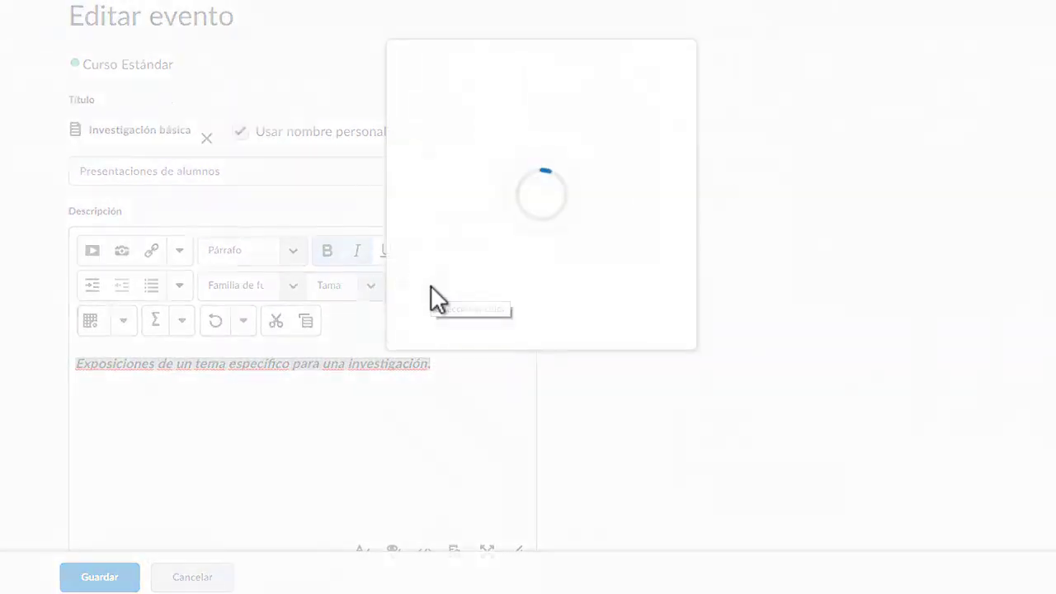
left_click(444, 262)
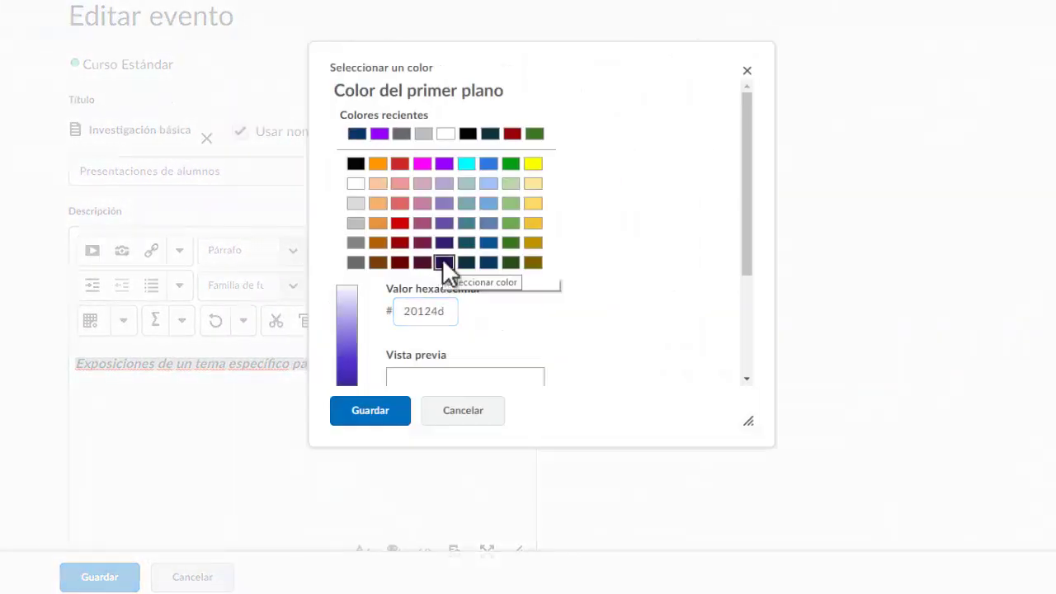
left_click(371, 413)
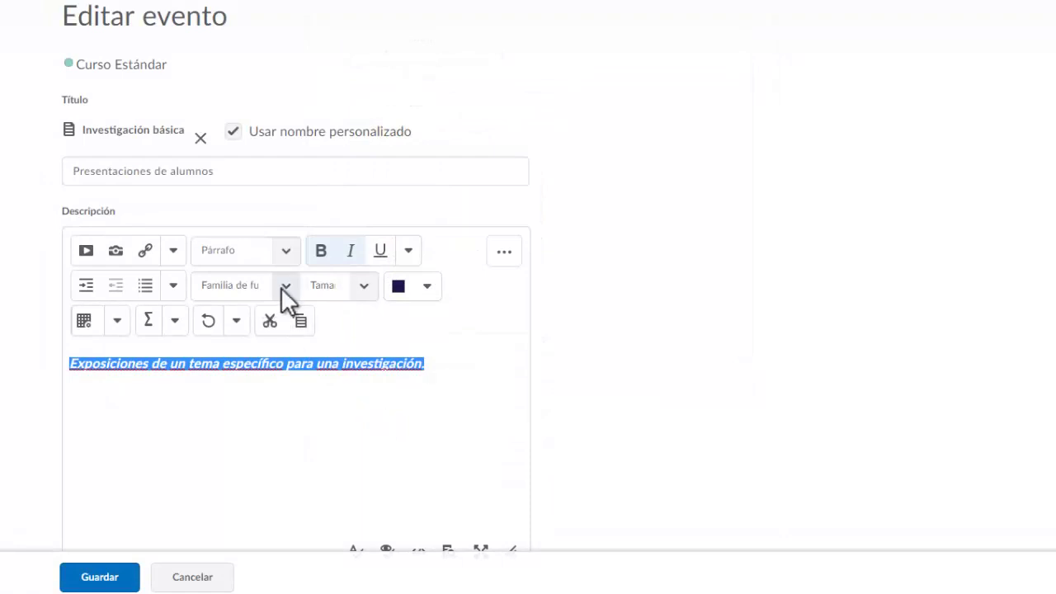
Set the font size of the selected description sentence to 3 and deselect the text
left_click(361, 286)
left_click(350, 343)
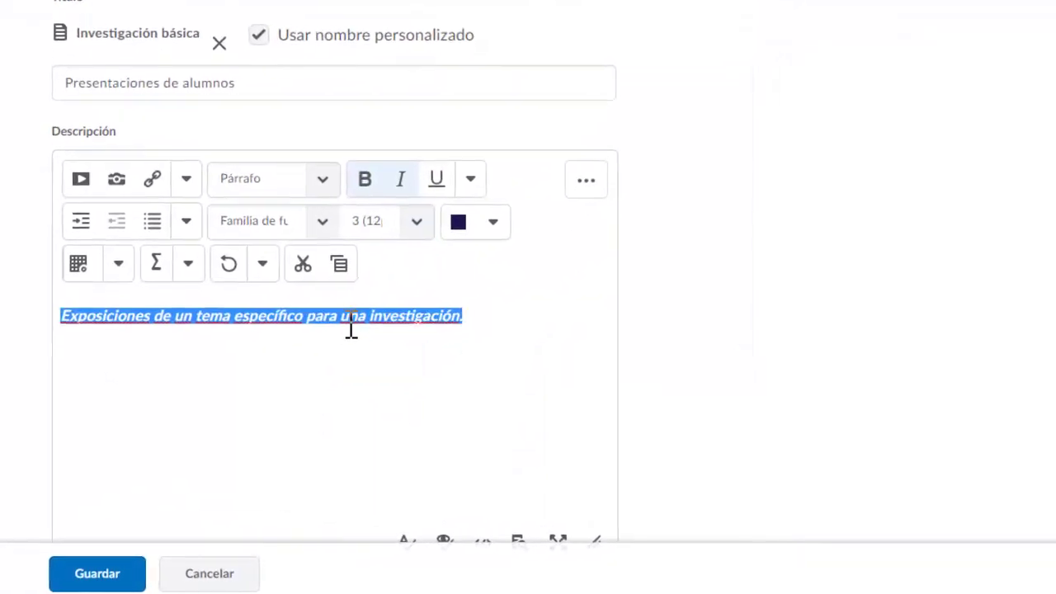
left_click(306, 317)
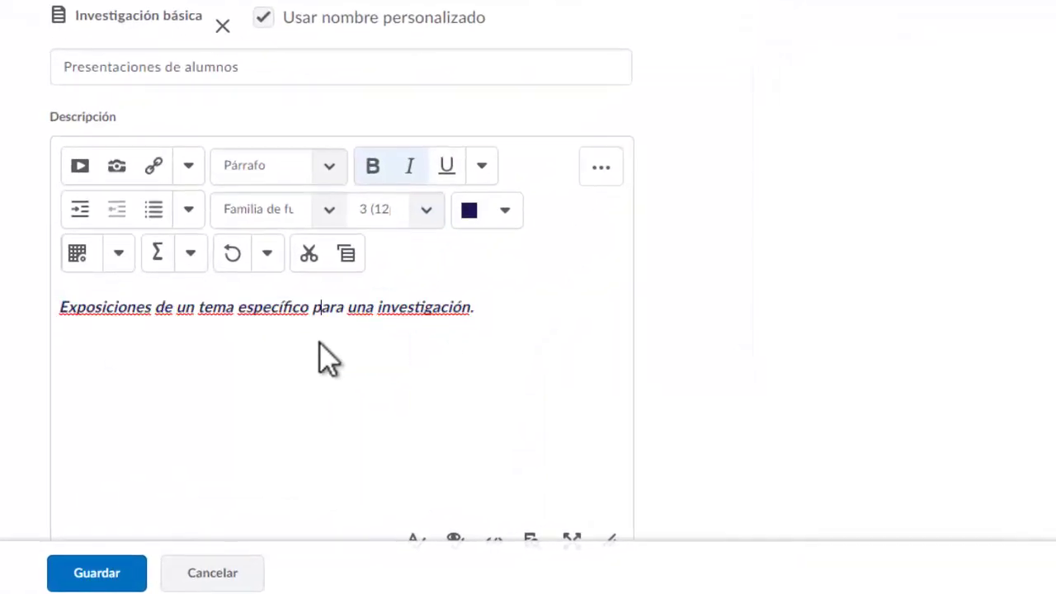
Examine which course groups can be chosen as the event's participants, leaving the choice as it is
scroll(29, 370, "down", 5)
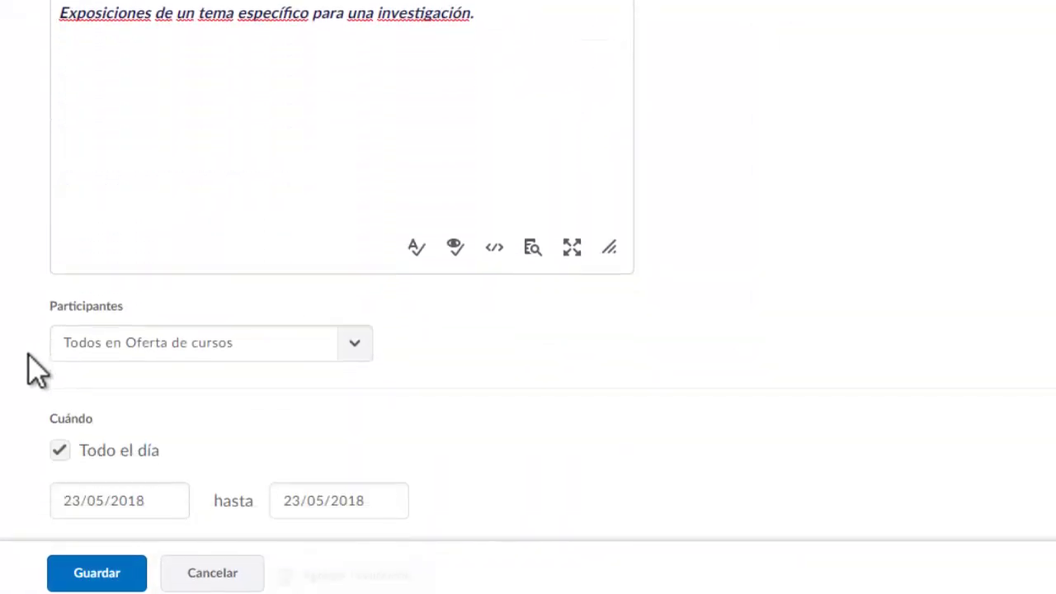
scroll(13, 284, "down", 1)
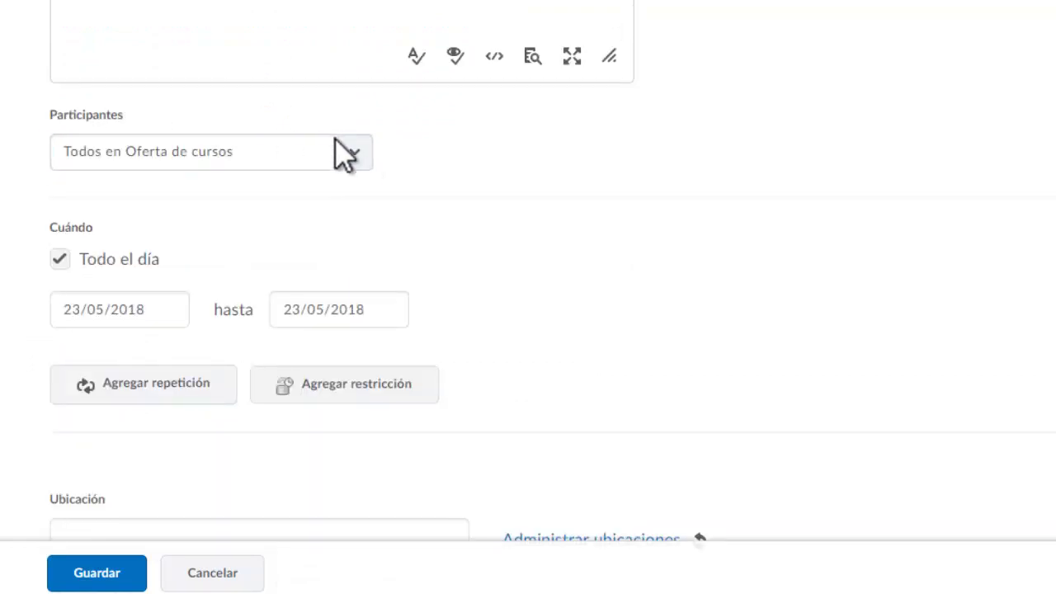
left_click(351, 154)
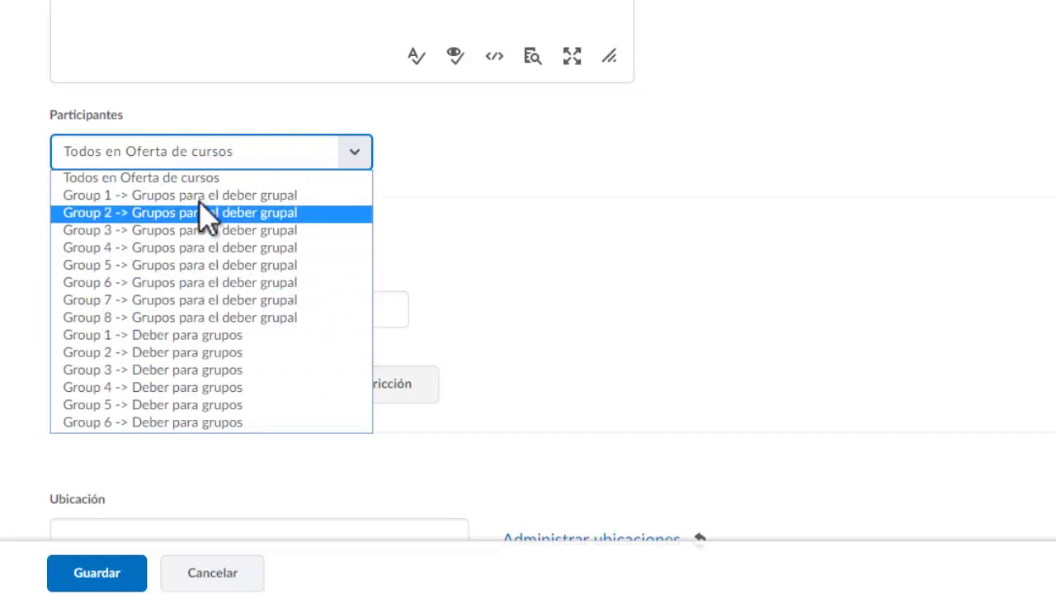
left_click(19, 171)
Turn off the all-day setting for the event and set its start time to 09:00
scroll(21, 214, "down", 1)
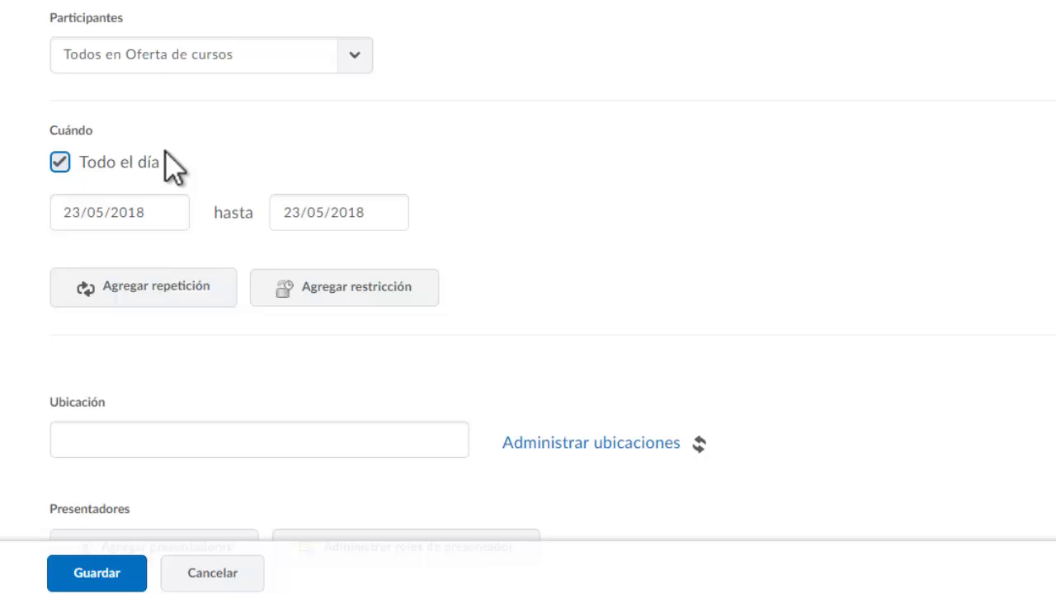
left_click(60, 163)
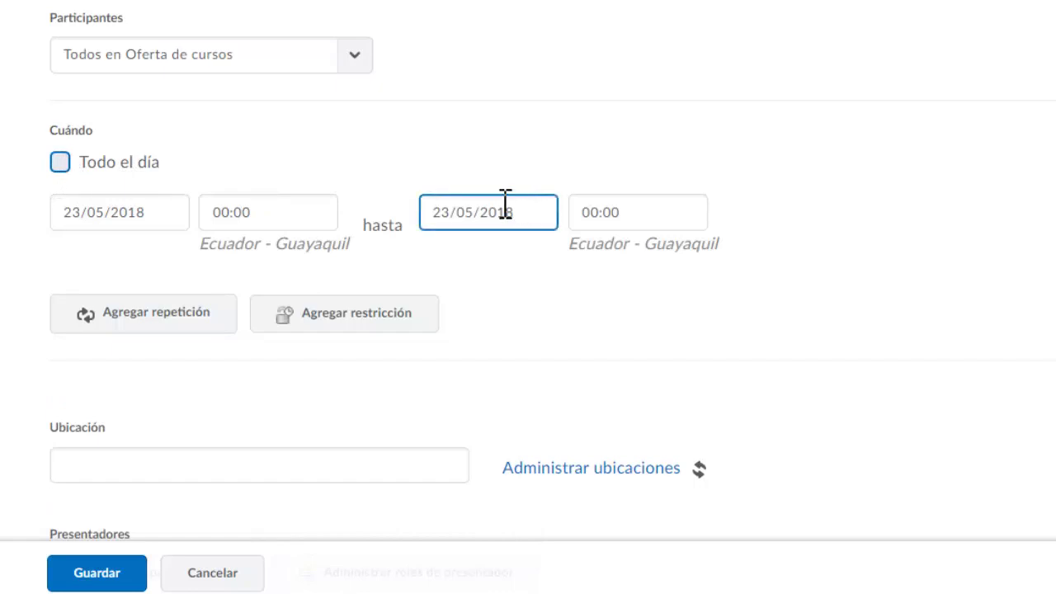
left_click(299, 213)
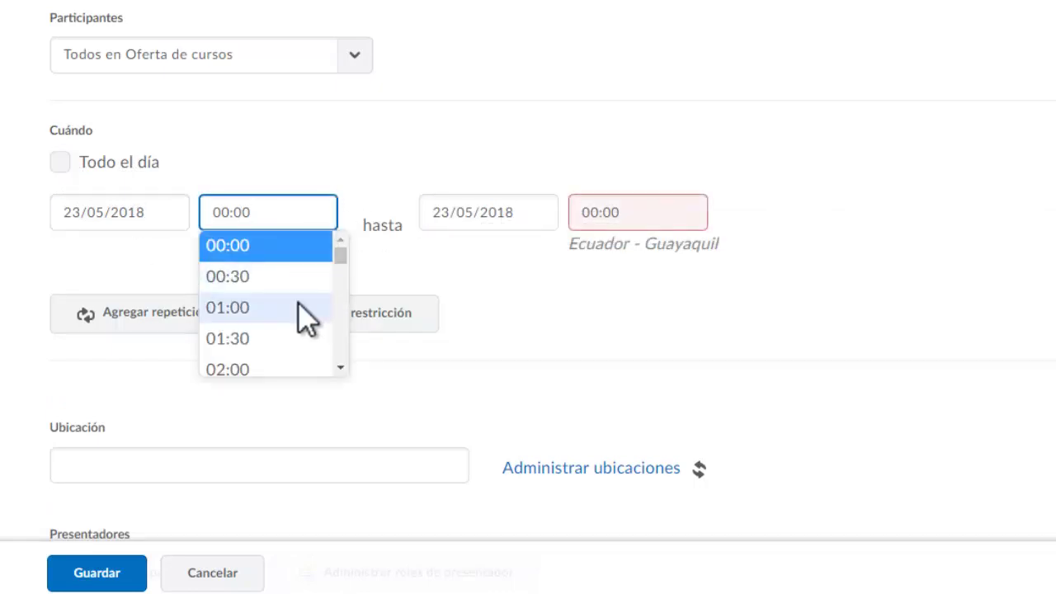
scroll(288, 323, "down", 5)
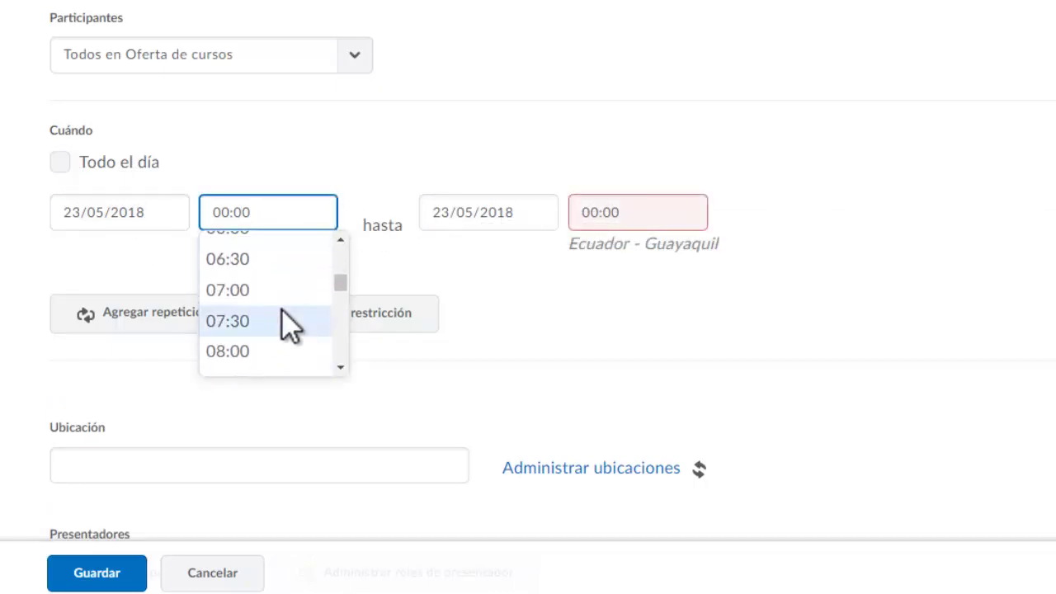
scroll(289, 322, "down", 1)
left_click(290, 323)
Set the event's end time to 10:00
left_click(634, 214)
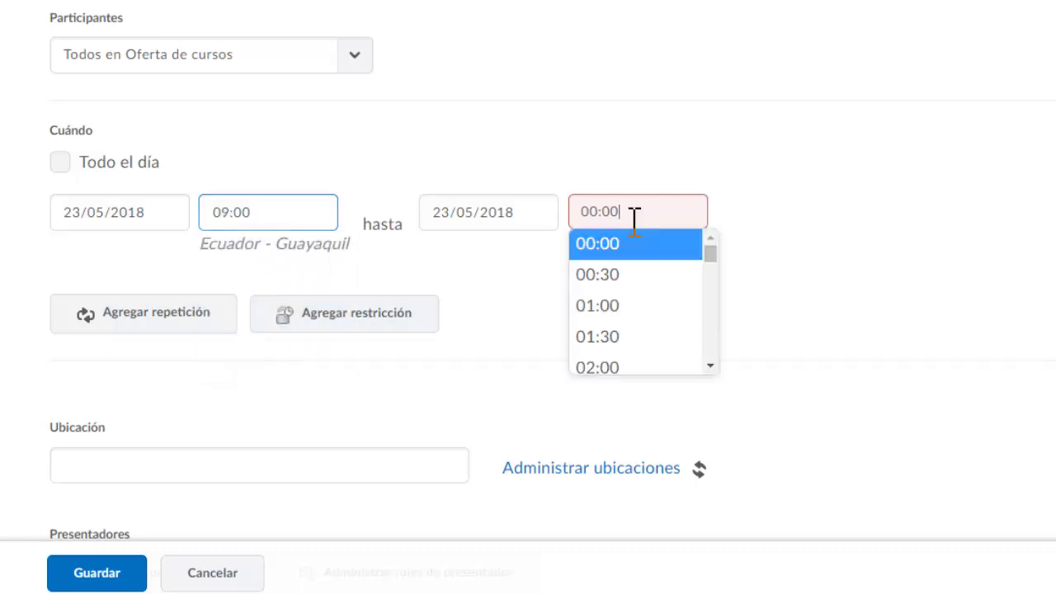
scroll(647, 347, "down", 2)
scroll(644, 332, "down", 2)
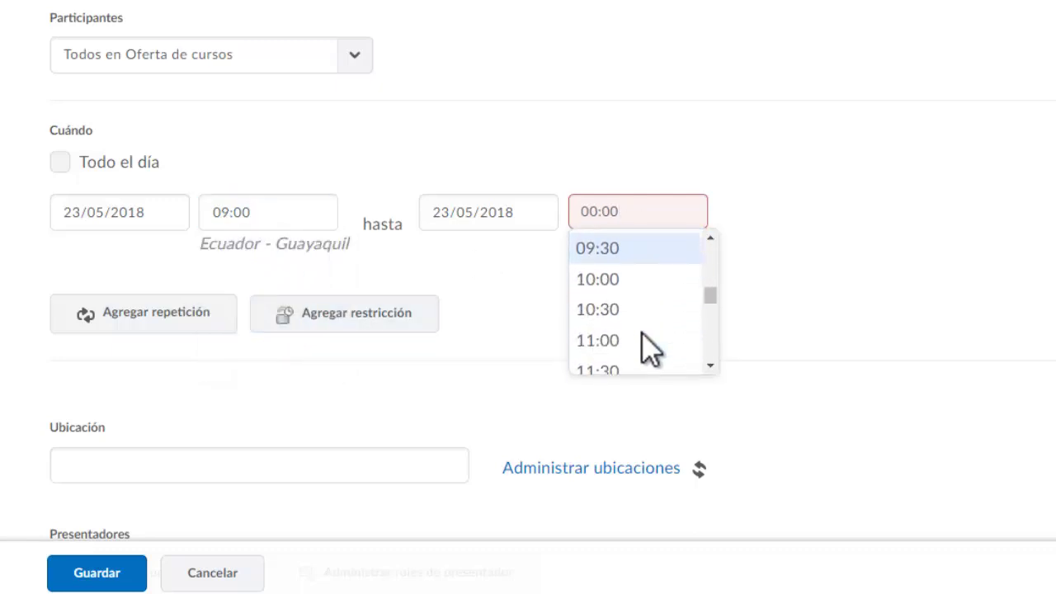
left_click(624, 278)
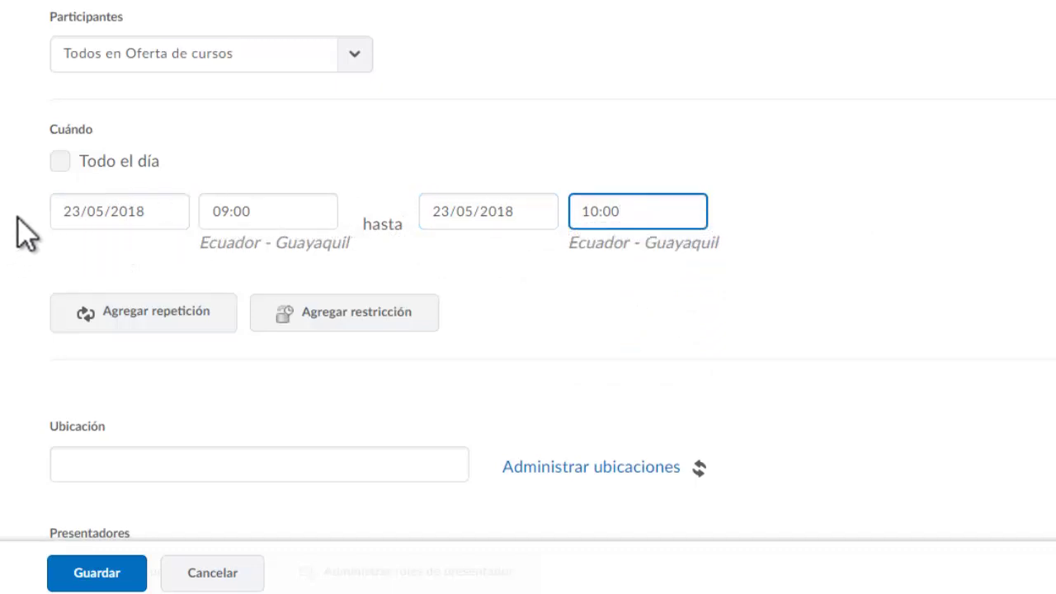
Add a repetition to the event and set its frequency to weekly (Por semana)
scroll(26, 235, "down", 1)
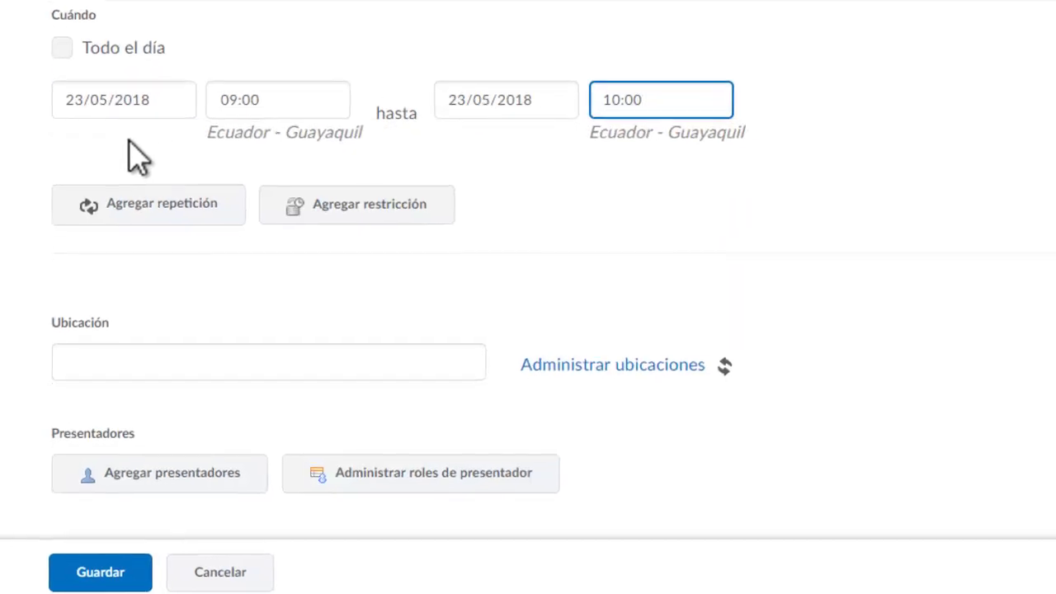
left_click(202, 152)
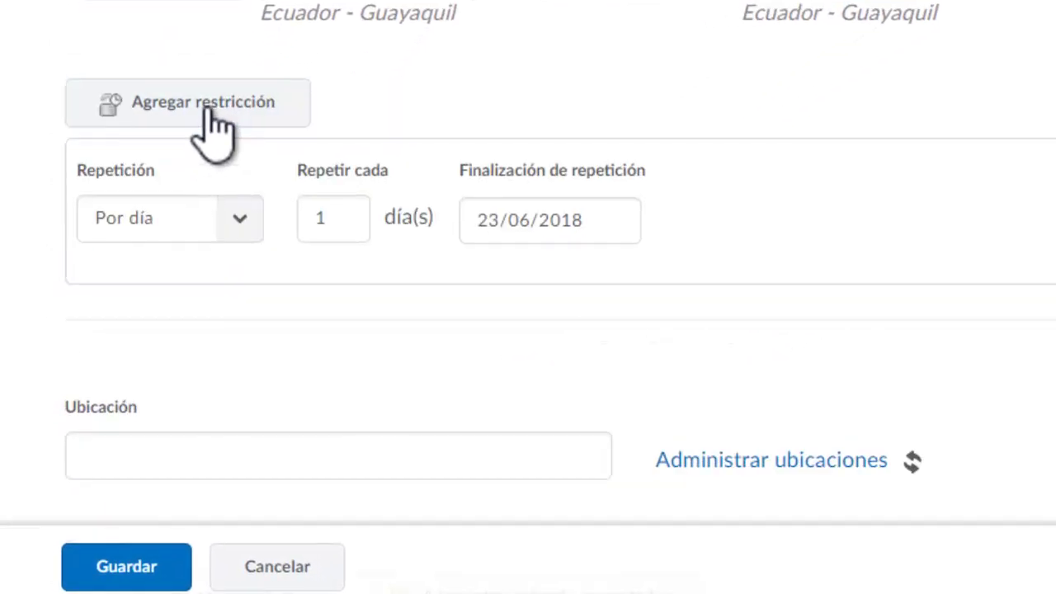
left_click(238, 223)
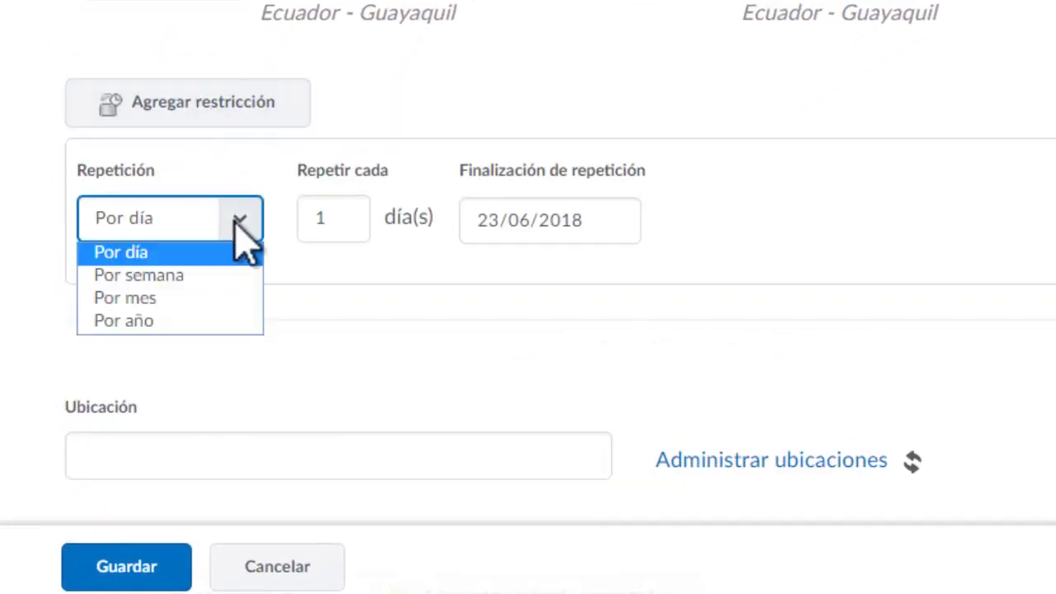
left_click(209, 276)
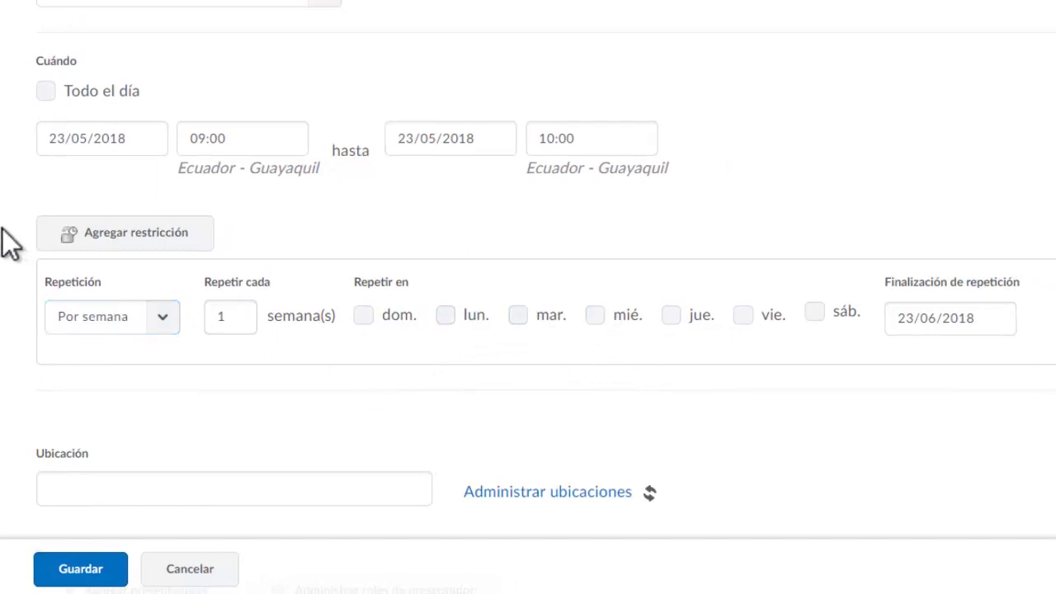
Check the weekday of the event's start date and make the weekly repetition fall on Wednesdays (mié.)
left_click(145, 132)
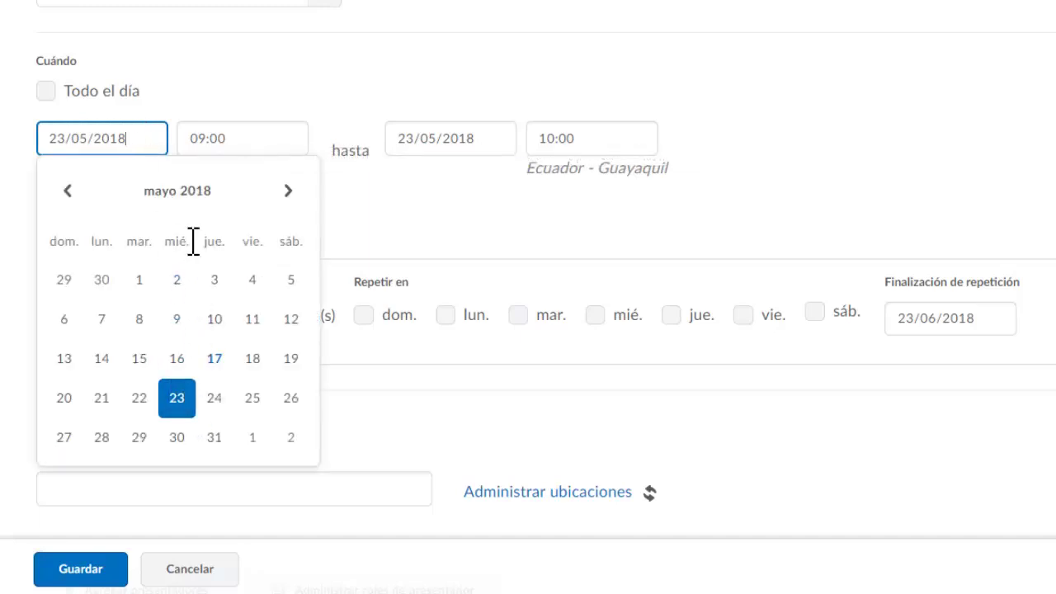
left_click(321, 249)
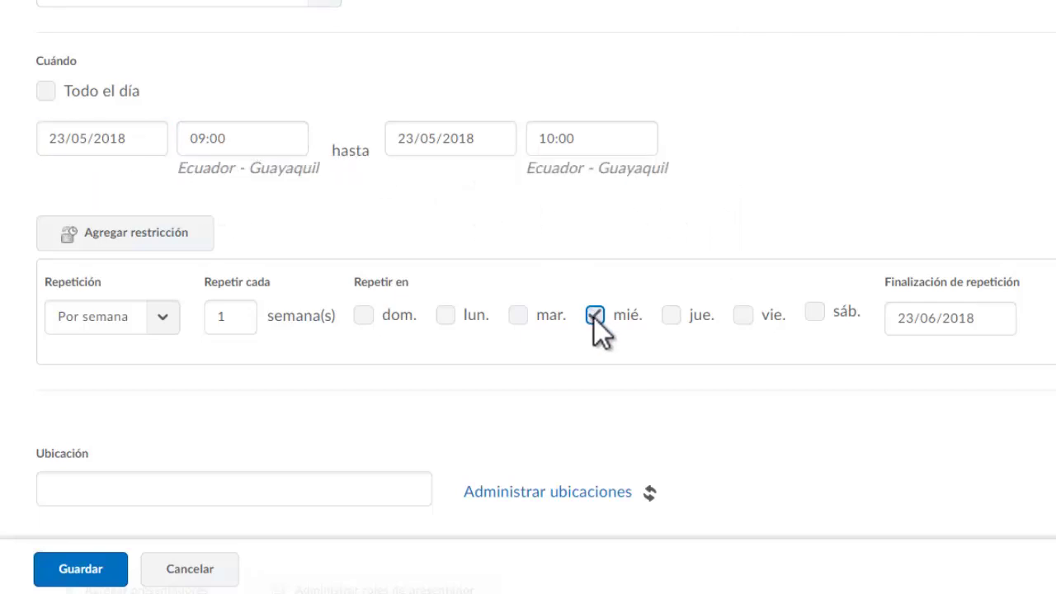
left_click(229, 318)
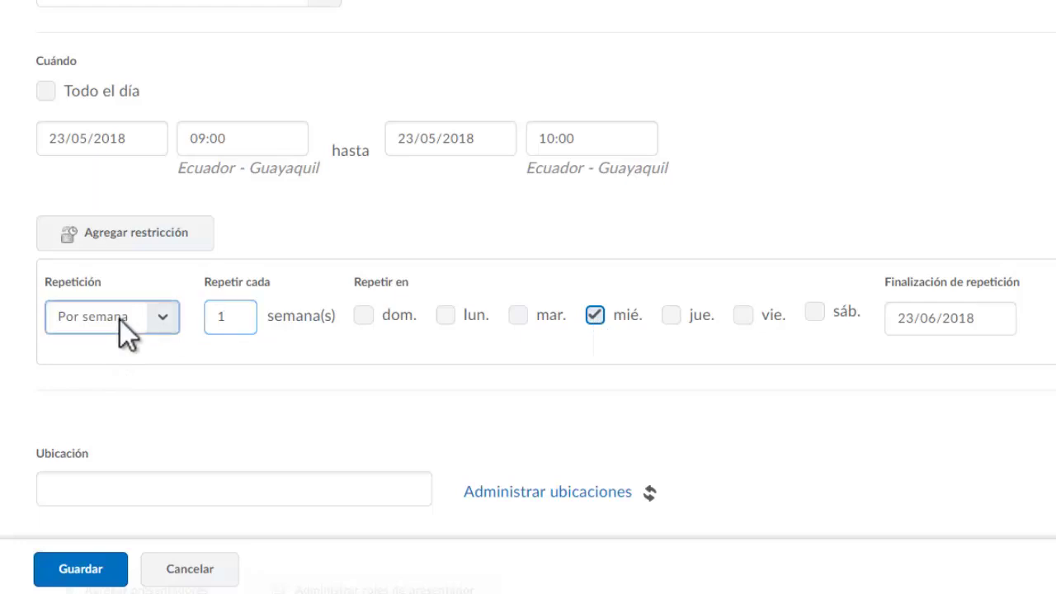
Set the end date of the repetition to 31/07/2018
left_click(989, 322)
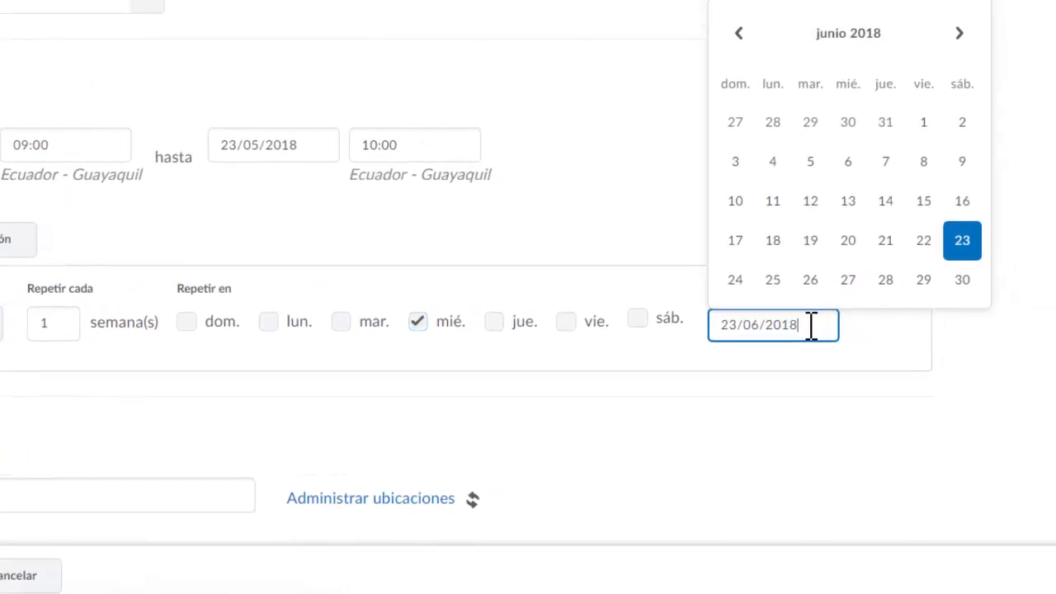
left_click(940, 33)
left_click(792, 296)
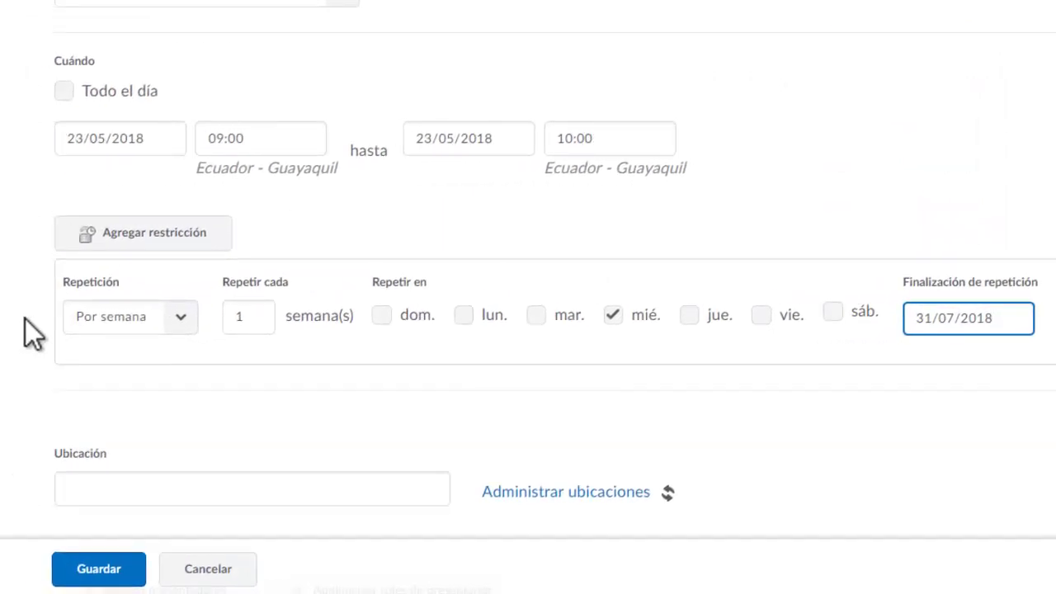
Review the event's start date, start and end times, and the date on which the repetition ends
left_click(143, 146)
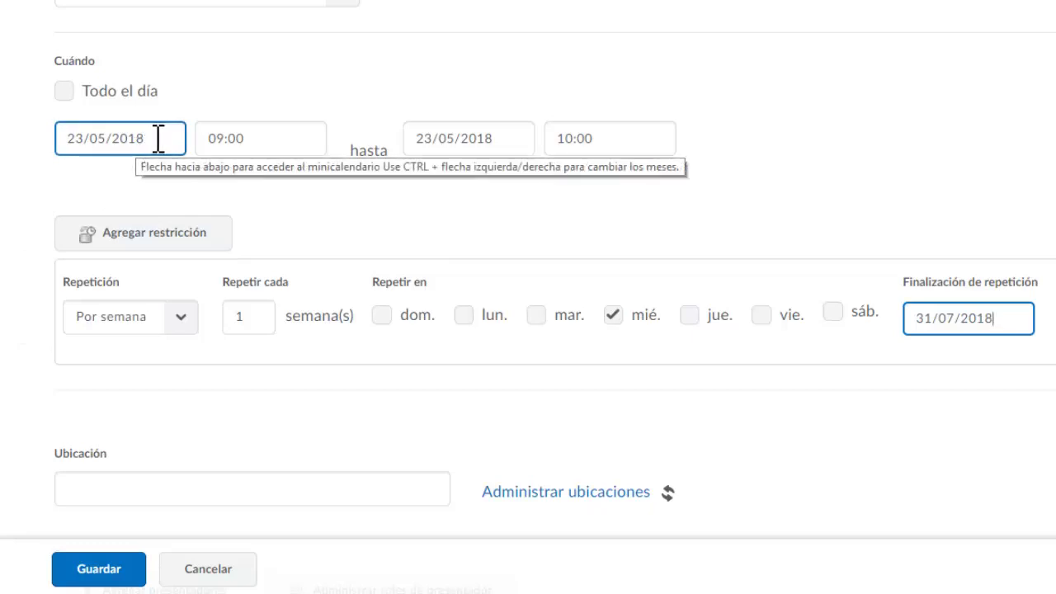
key("Down")
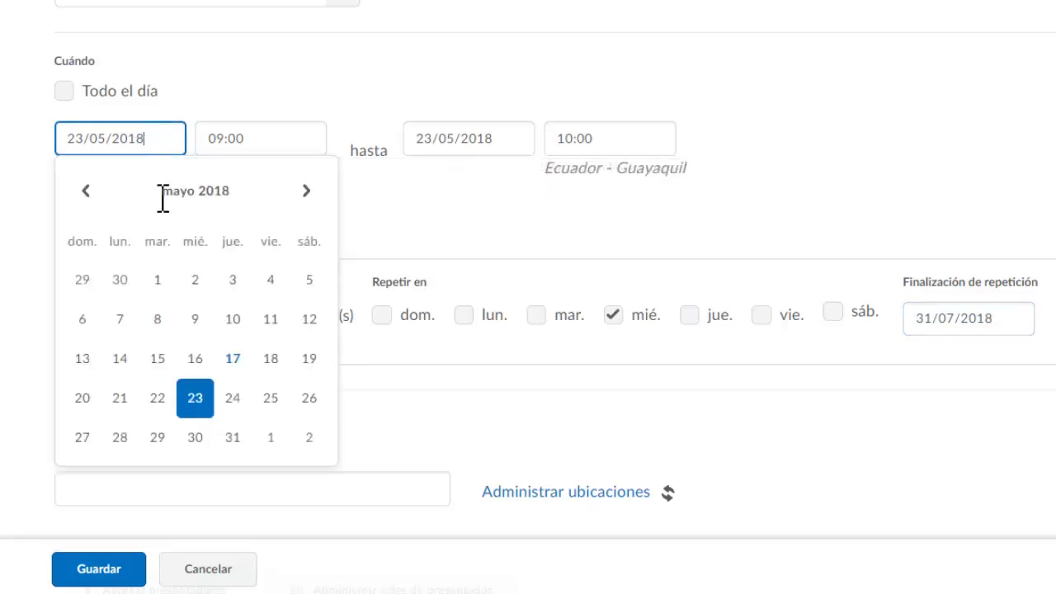
left_click(28, 147)
left_click(264, 138)
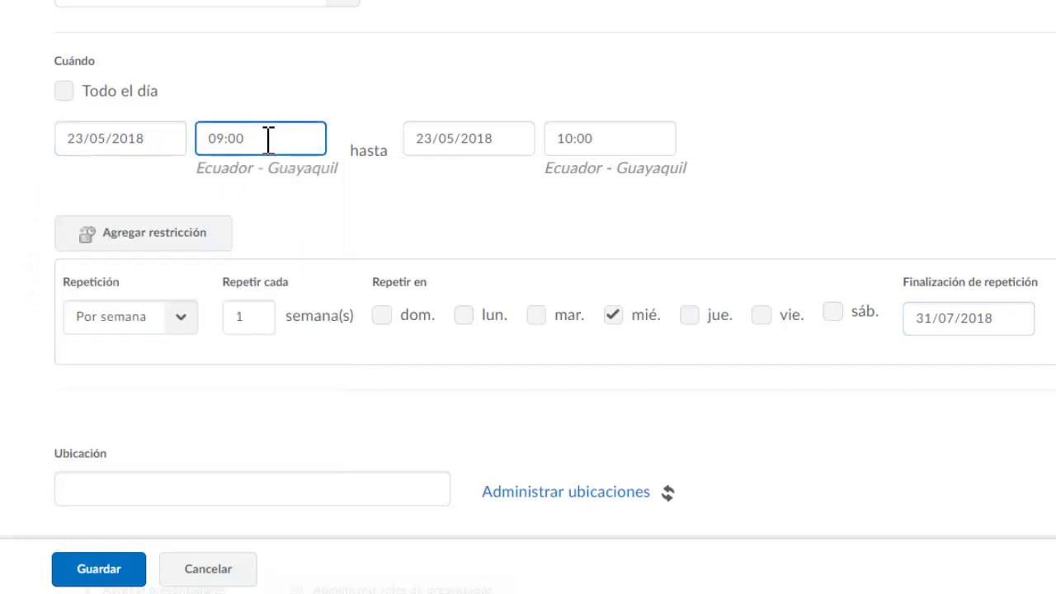
left_click(631, 146)
key("shift+Tab")
key("shift+Tab")
key("shift+Tab")
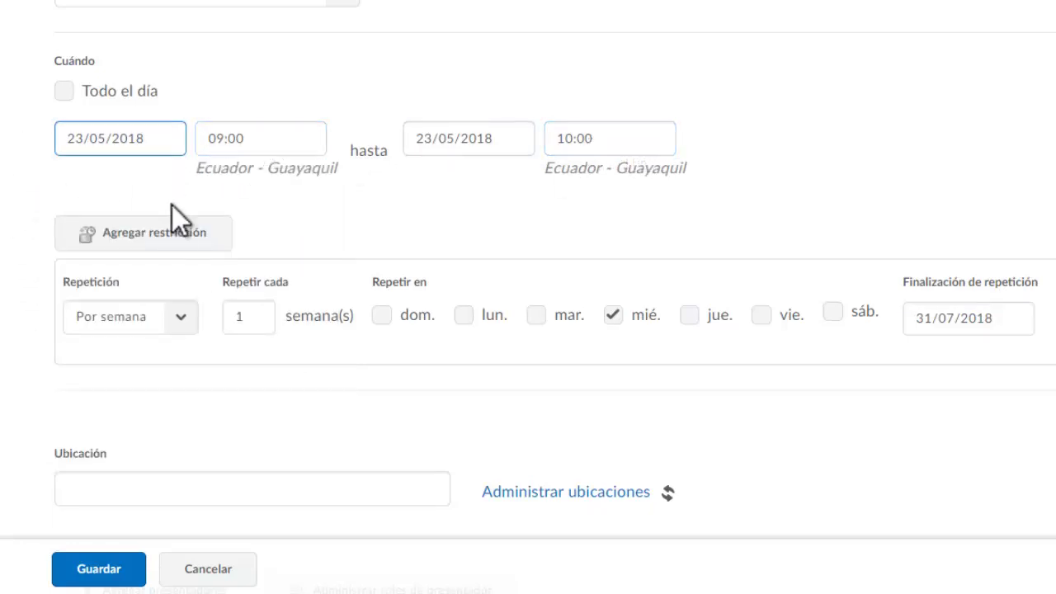
left_click(982, 318)
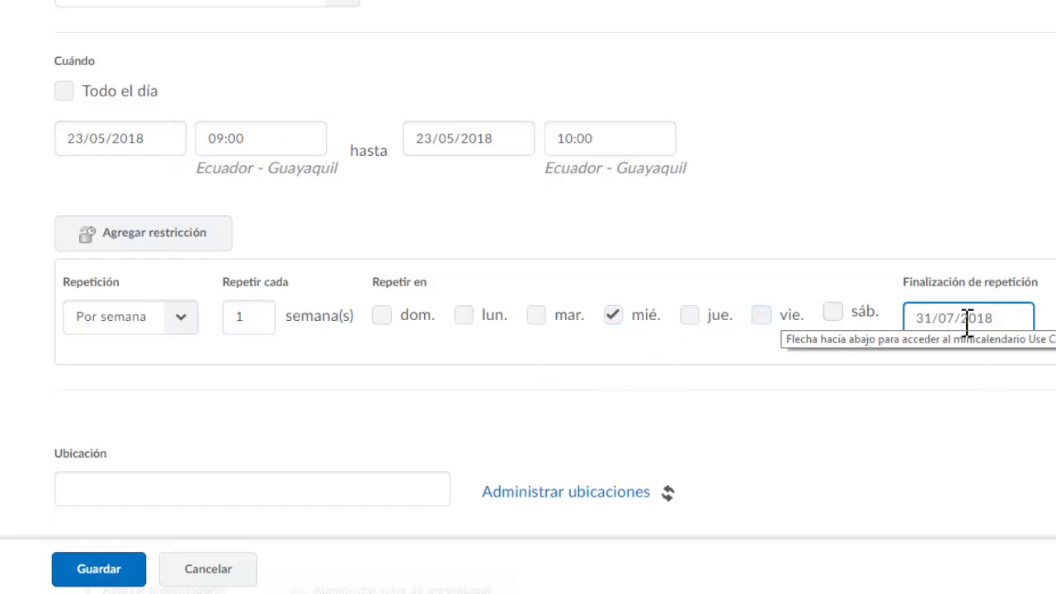
Enter "Aula E 300" as the event's location
scroll(495, 372, "down", 1)
left_click(66, 382)
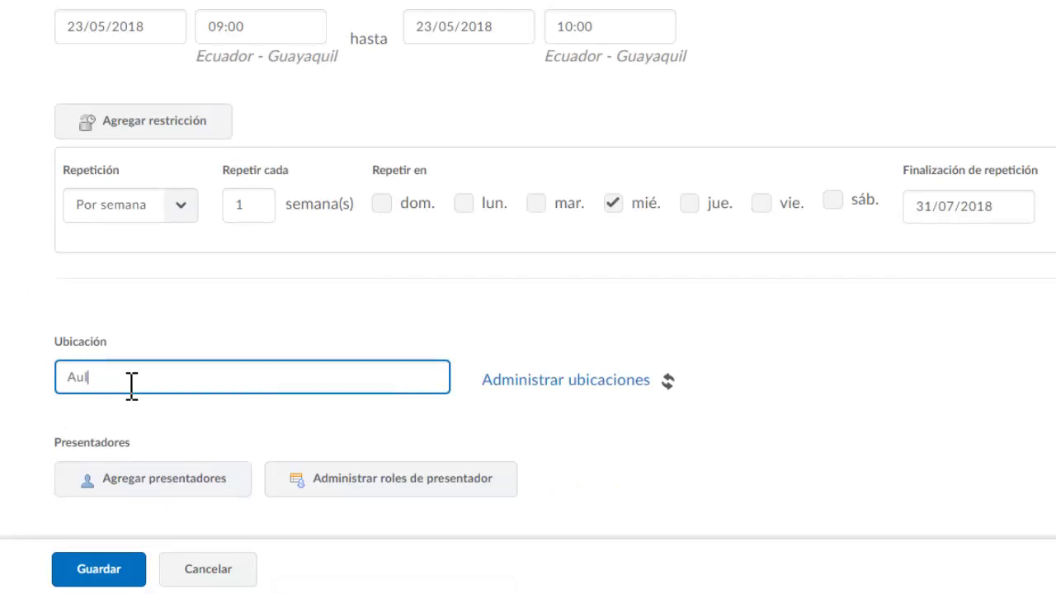
type("Aula E 300")
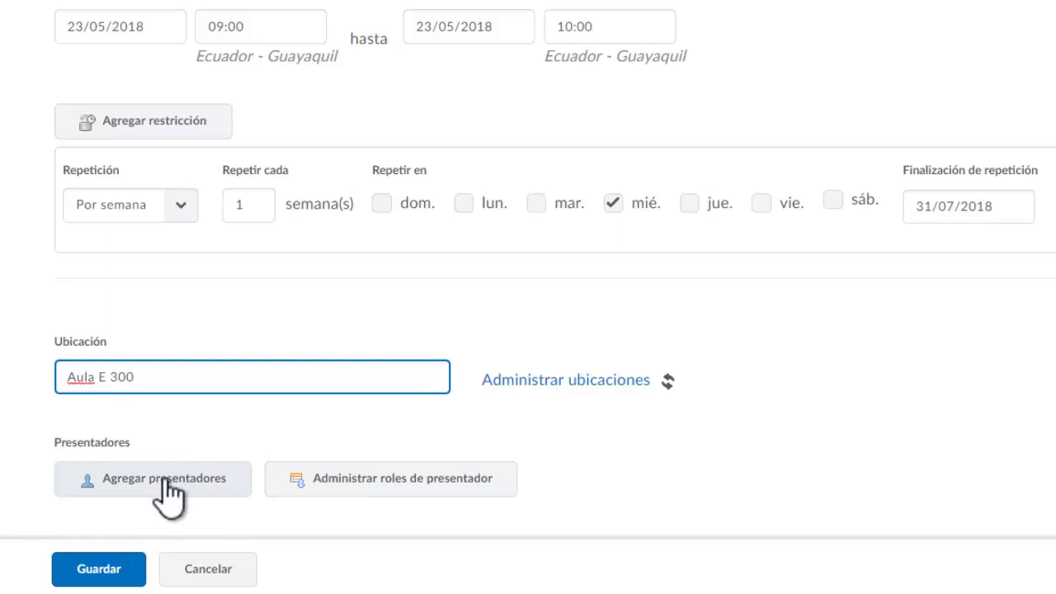
Add the student account D2L Test to the event as a presenter
left_click(165, 480)
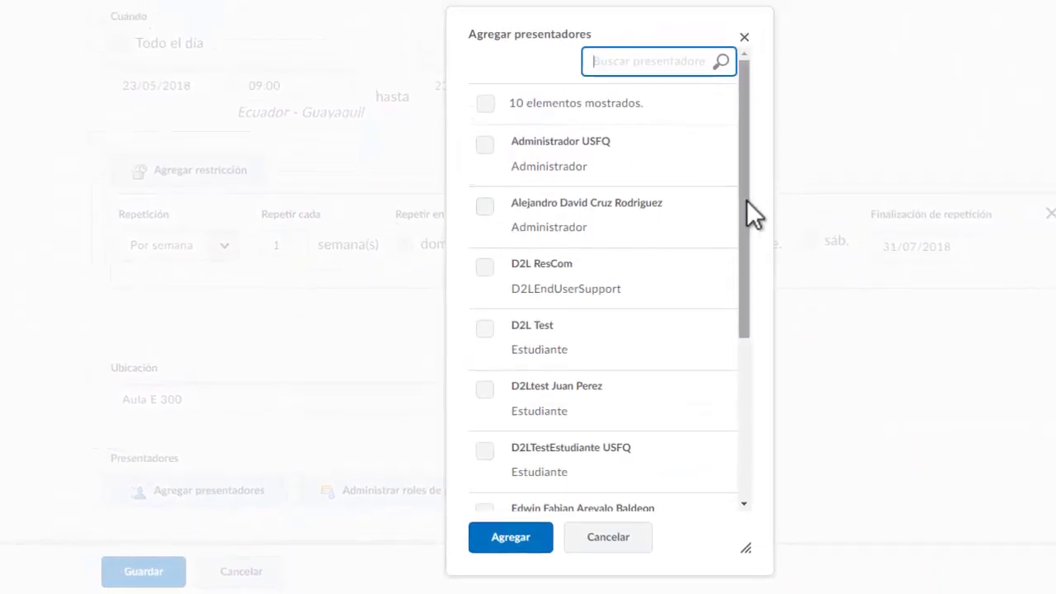
scroll(746, 200, "down", 1)
scroll(746, 190, "up", 1)
mouse_move(746, 175)
left_mouse_down()
mouse_move(737, 366)
mouse_move(754, 165)
left_mouse_up()
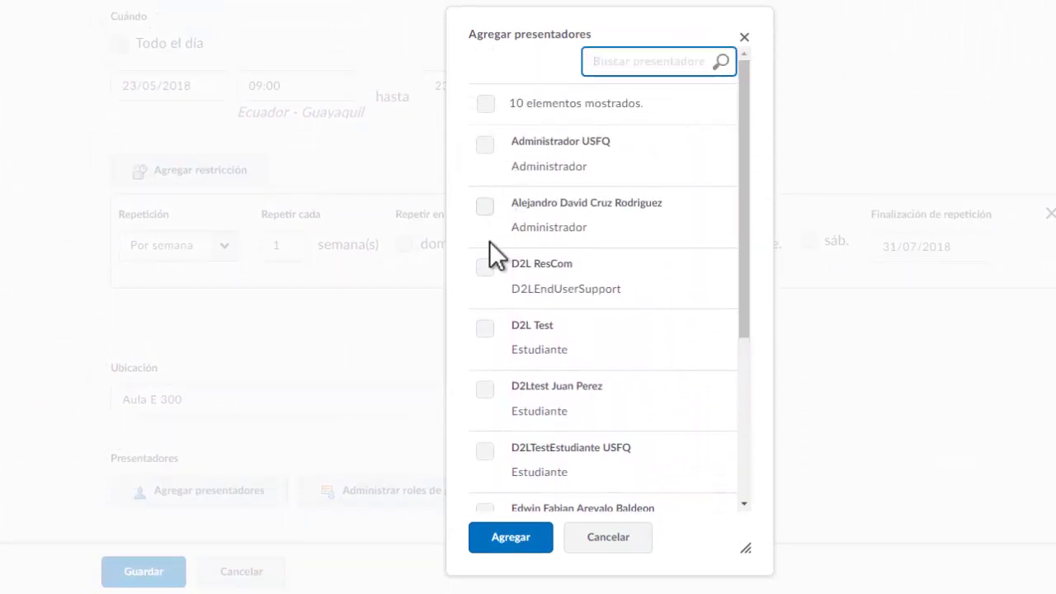
left_click(485, 330)
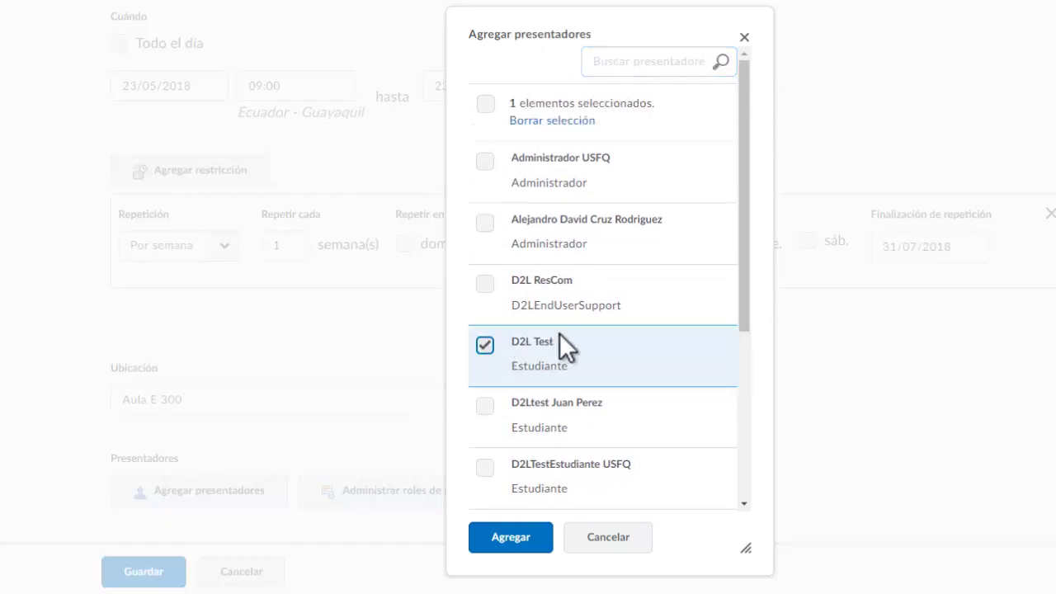
left_click(532, 550)
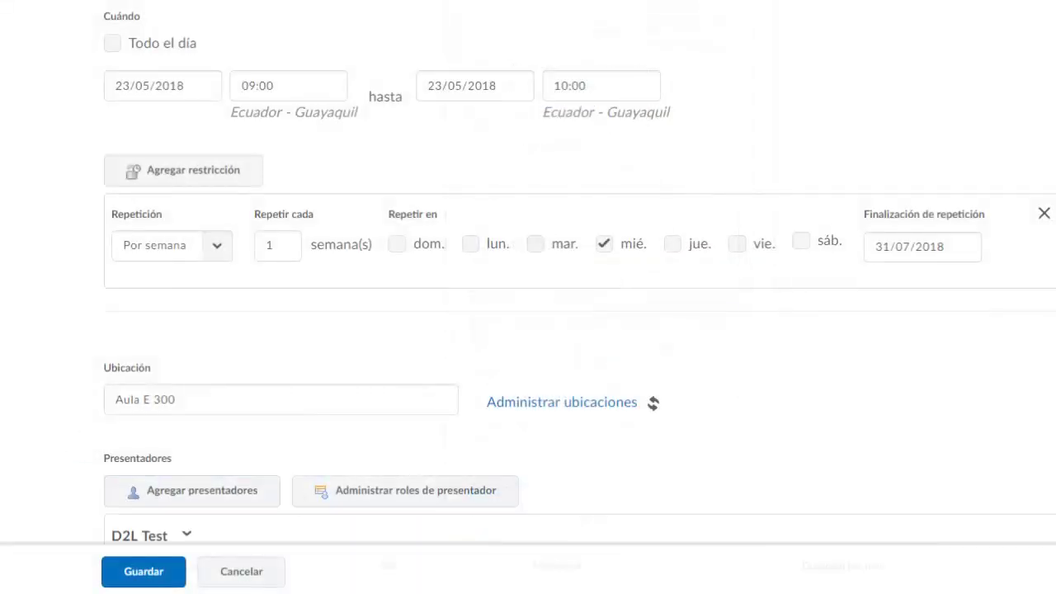
Give the presenter the display name "Presentador" and the role Presentadora, and save the event
left_click(240, 457)
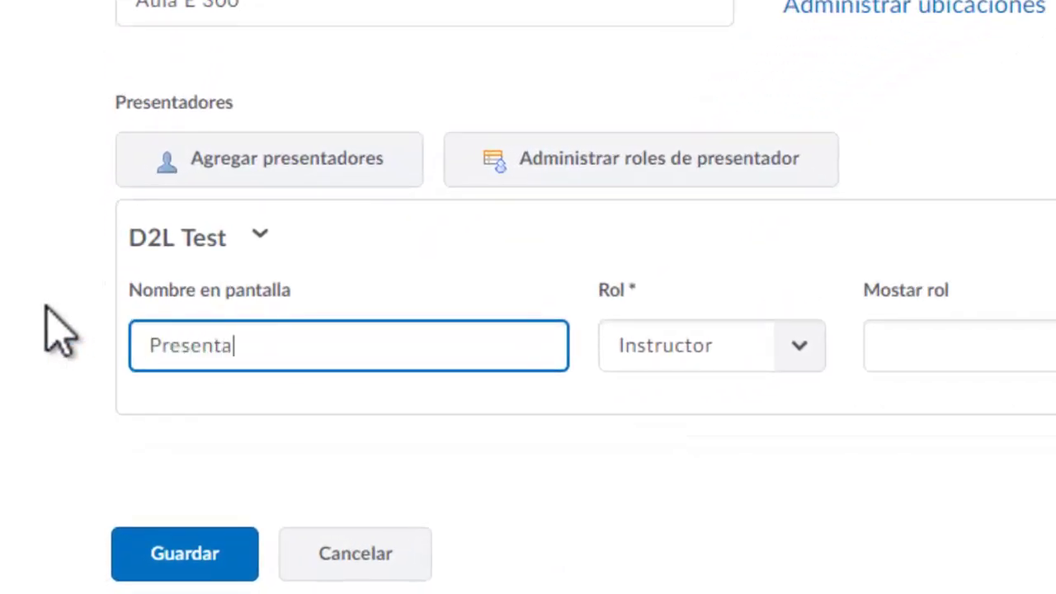
left_click(798, 344)
left_click(754, 435)
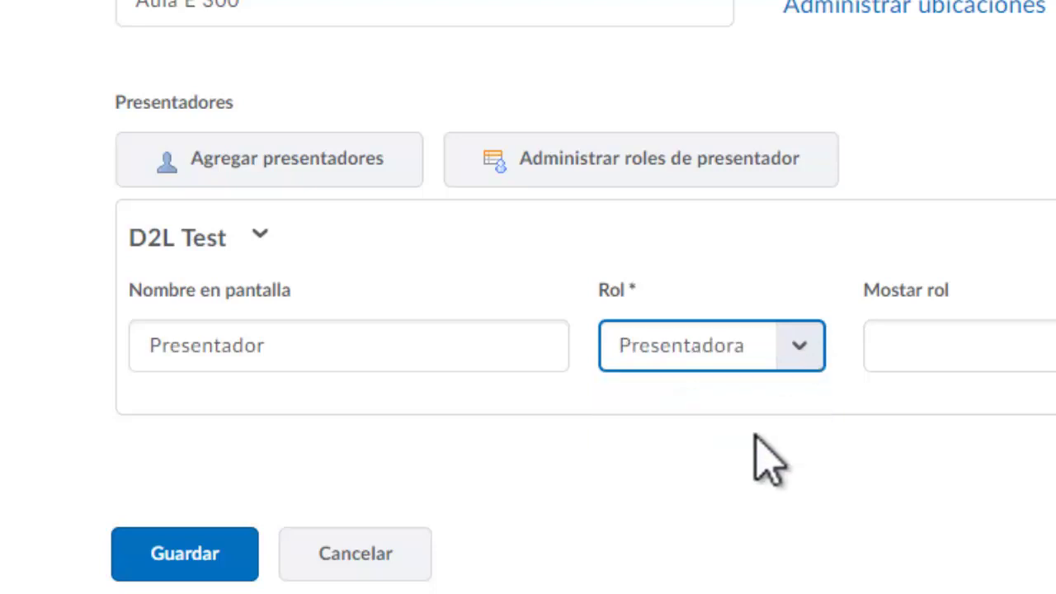
left_click(1031, 354)
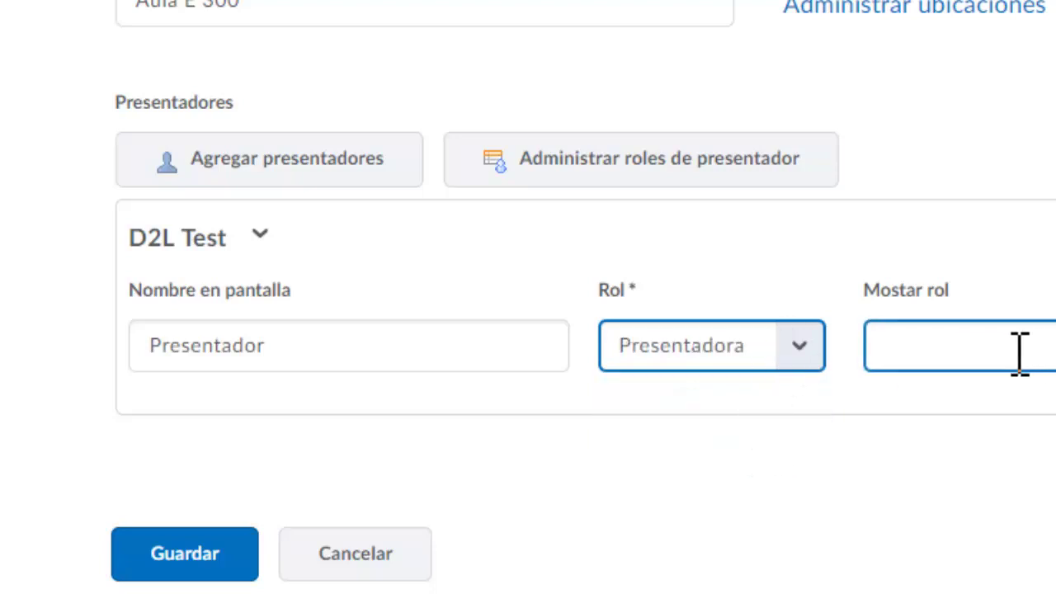
left_click(198, 568)
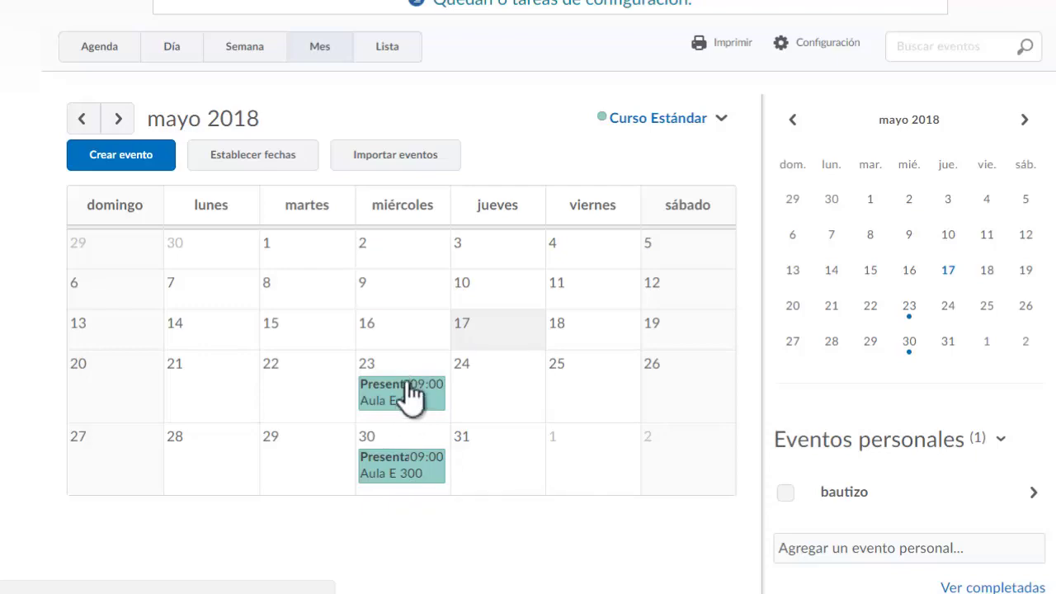
View the June 2018 occurrences of the series and check the details of the 6 June event
left_click(119, 117)
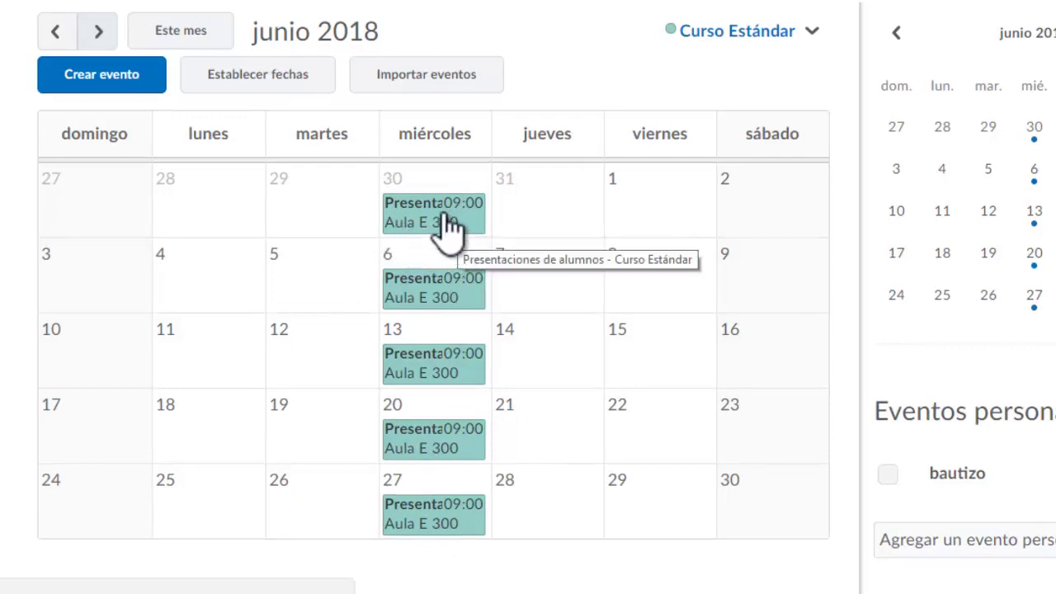
left_click(429, 290)
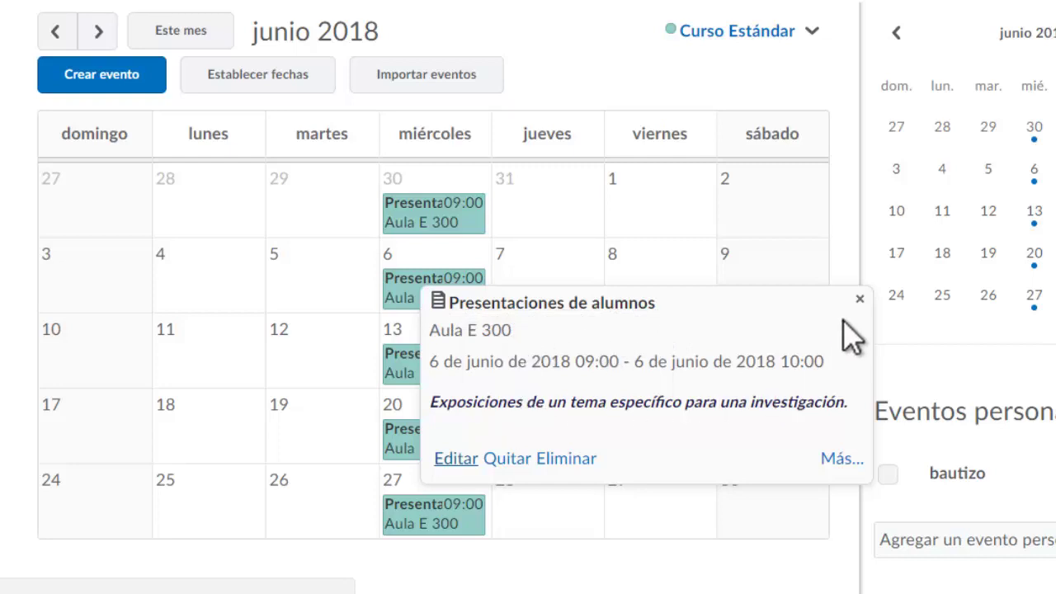
left_click(859, 299)
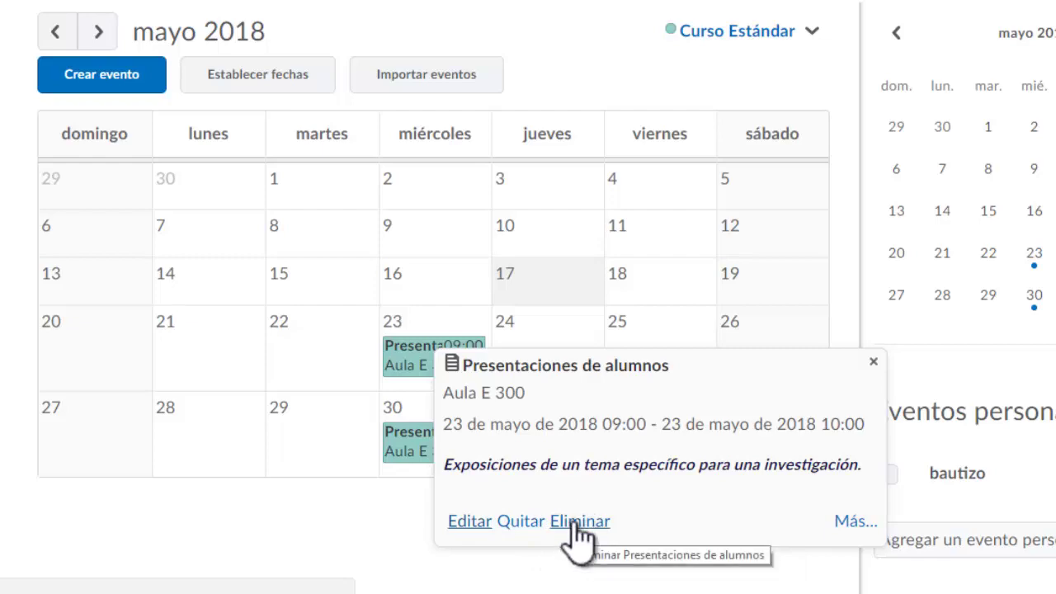
Review the three deletion scopes for the recurring 23 May event and leave without deleting anything
left_click(577, 521)
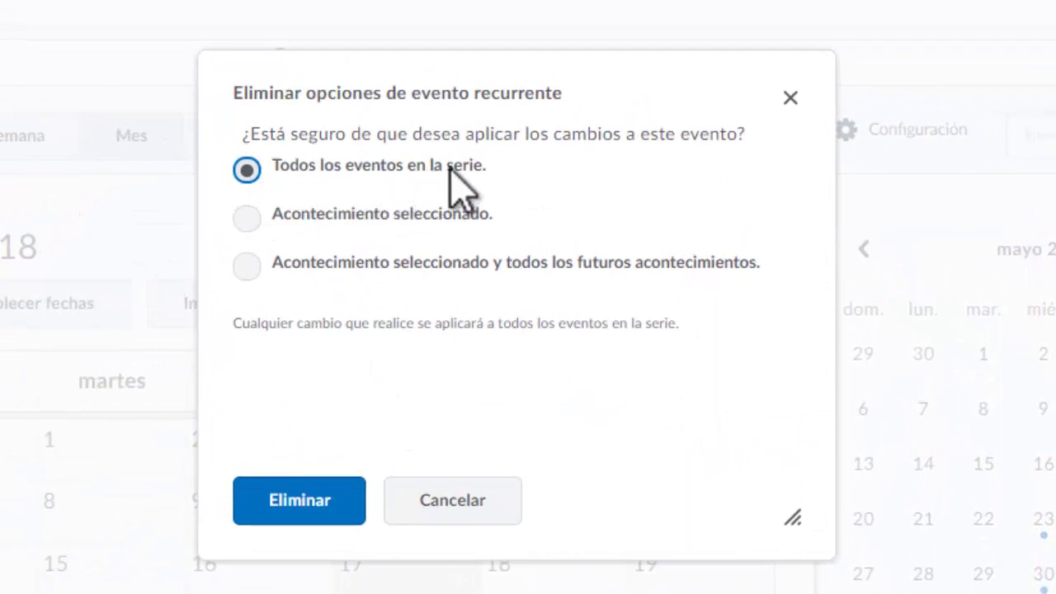
left_click(246, 217)
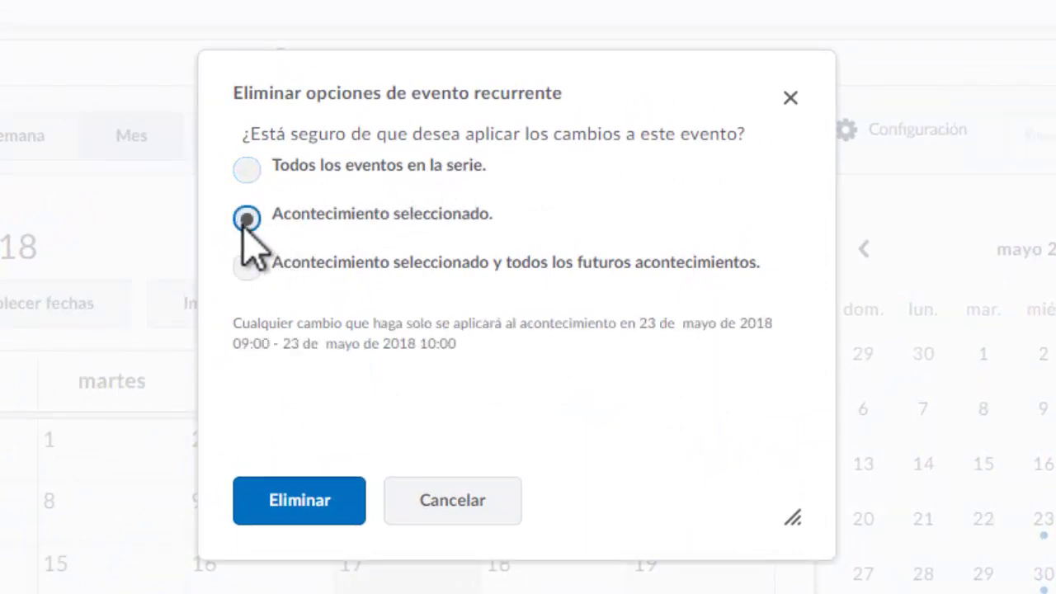
left_click(246, 265)
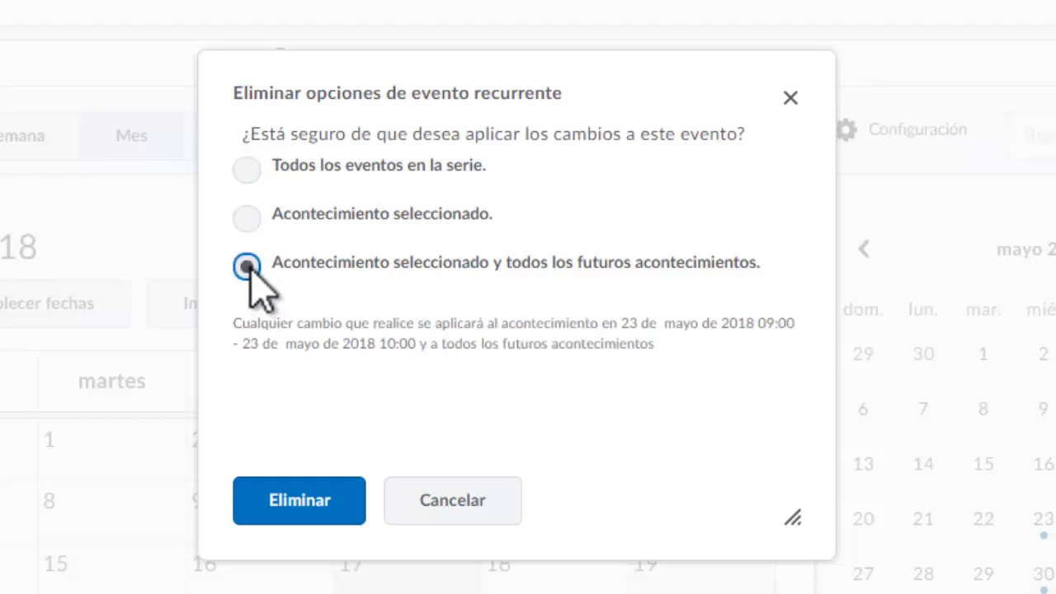
left_click(458, 512)
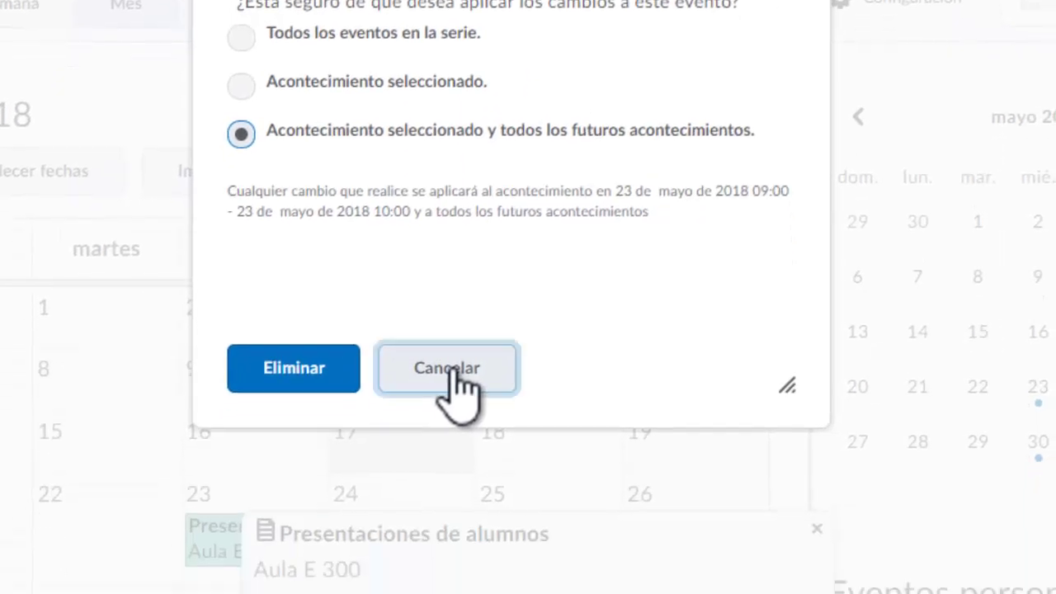
left_click(809, 348)
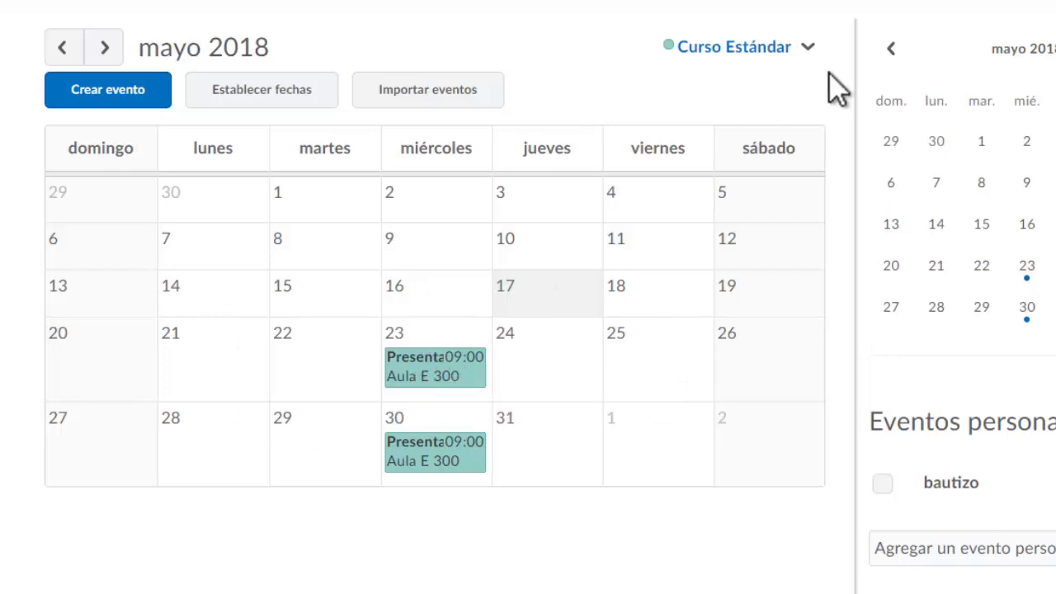
View the calendar of the course CMP 0090 Herramientas de Oficina and that of ESL 0015 Ingles Nivel 5
scroll(842, 94, "up", 2)
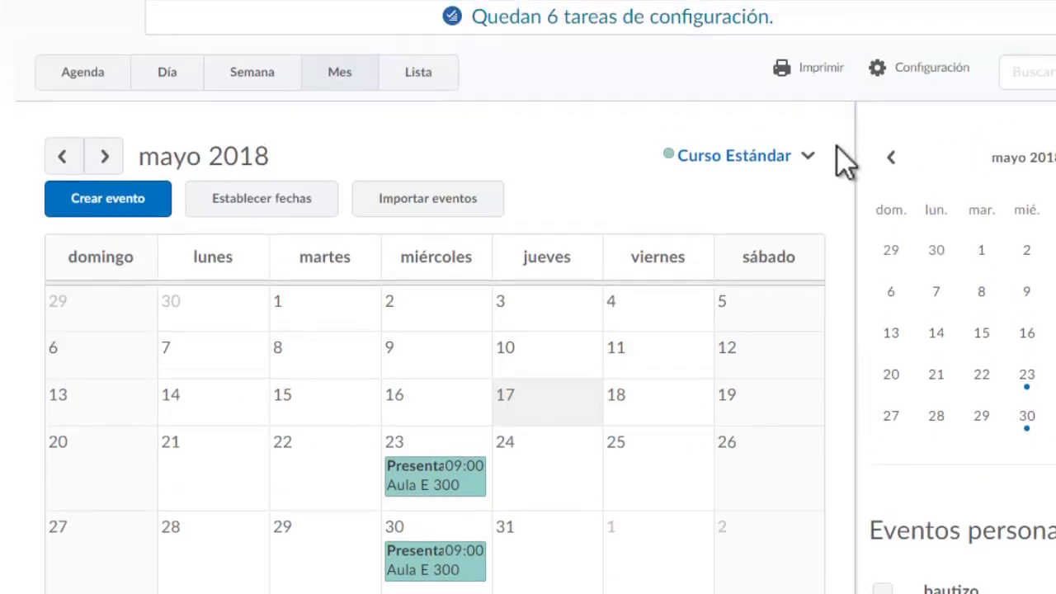
left_click(237, 43)
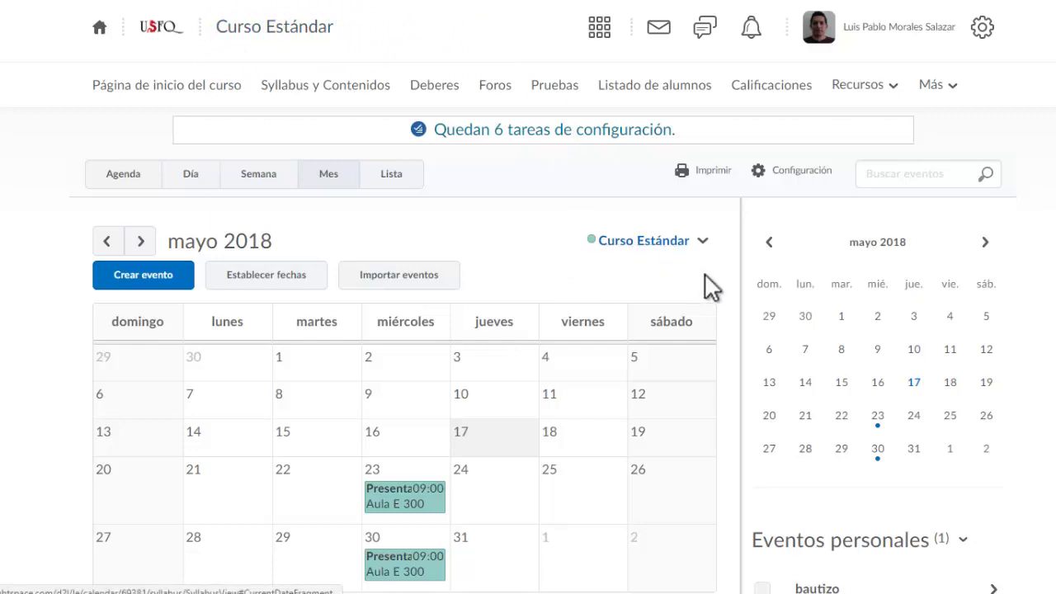
scroll(710, 284, "down", 1)
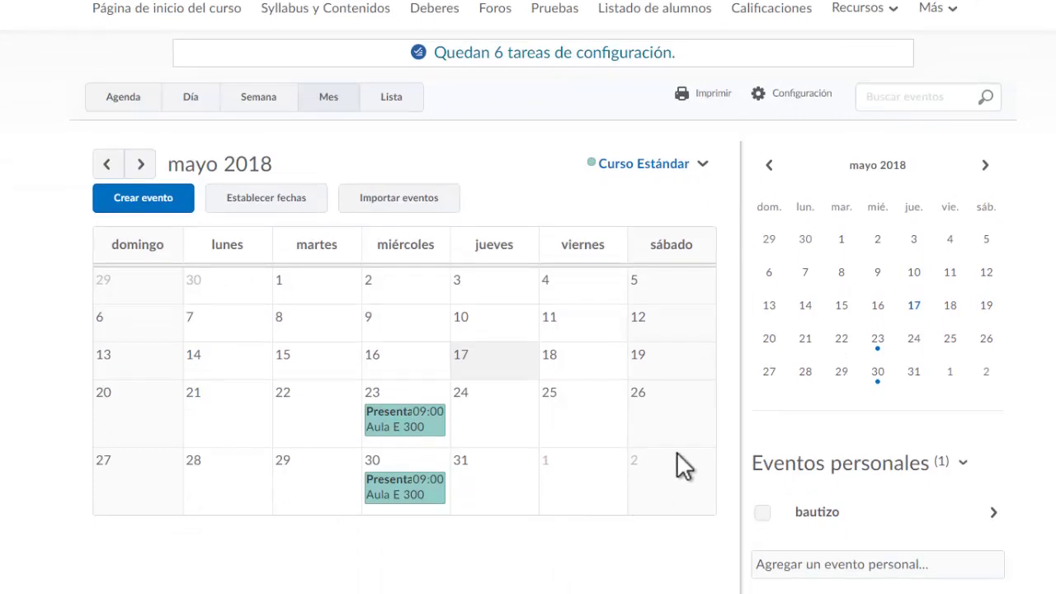
scroll(499, 206, "up", 1)
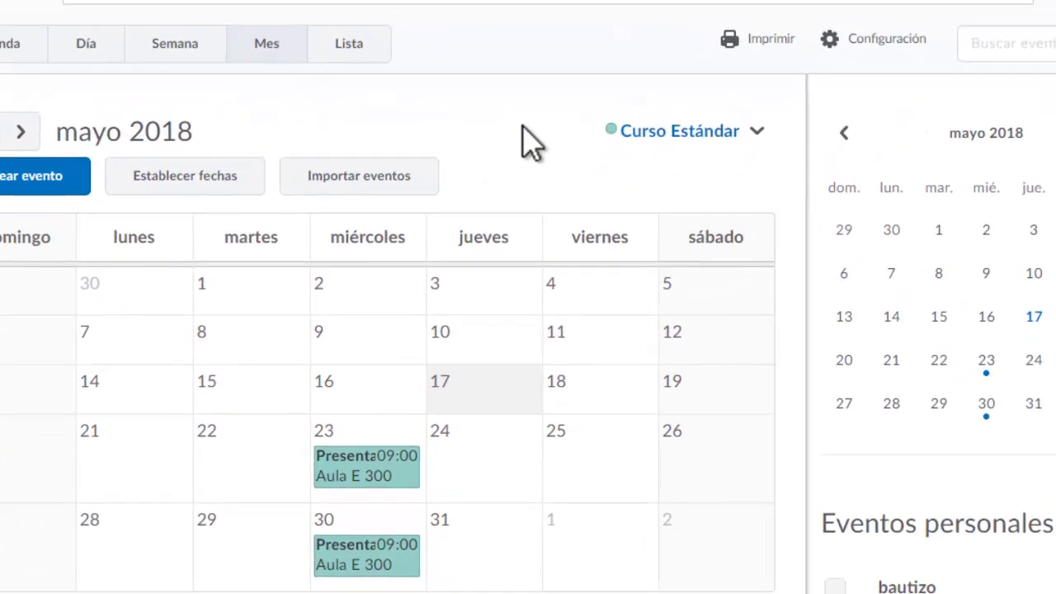
left_click(756, 134)
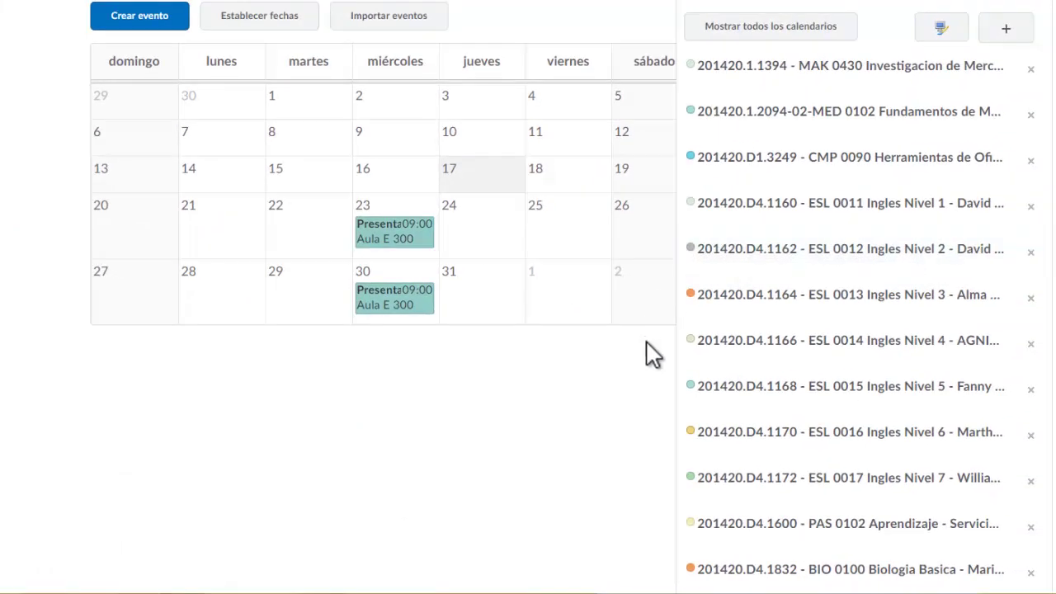
scroll(664, 398, "up", 2)
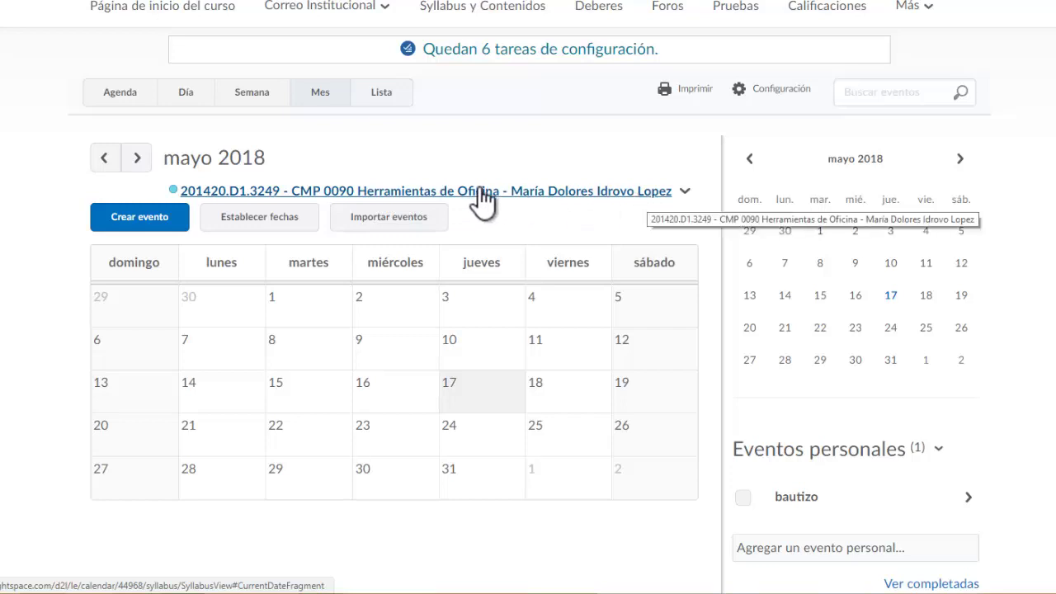
left_click(687, 195)
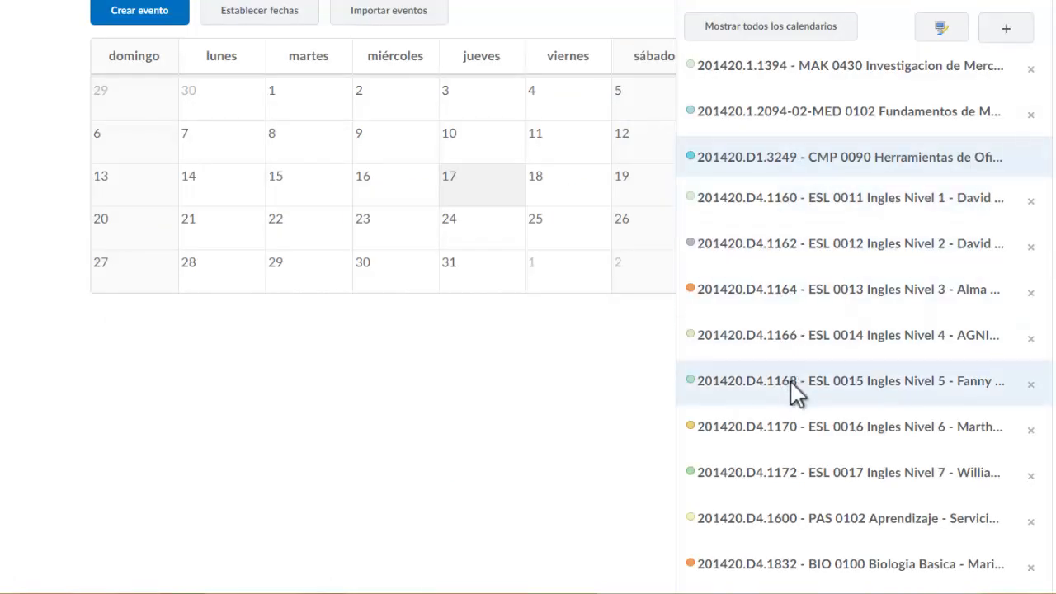
left_click(477, 332)
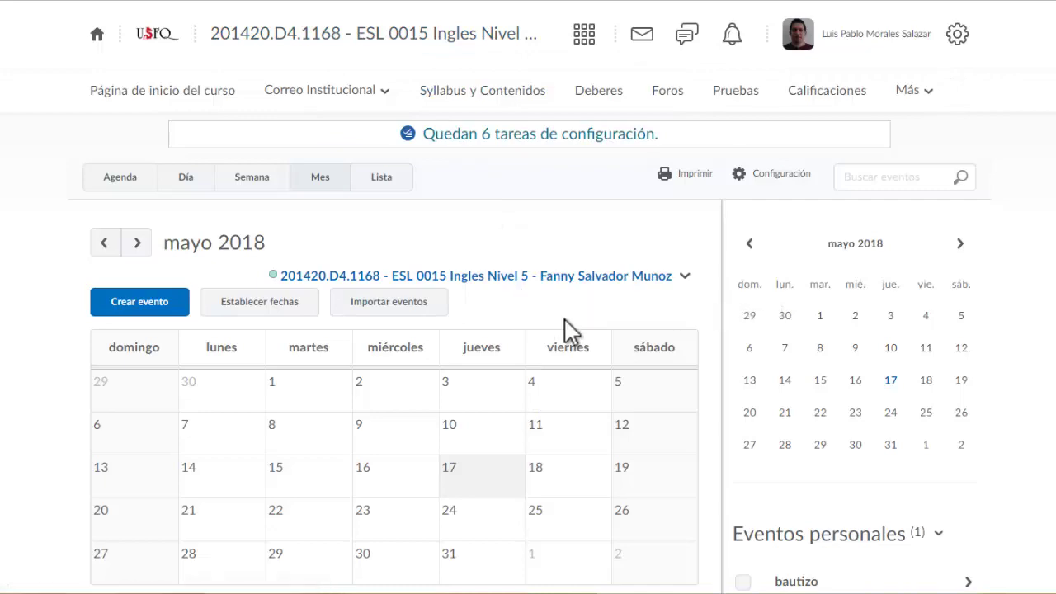
Show the calendars of all courses together in the May 2018 month view
left_click(682, 279)
scroll(569, 363, "up", 4)
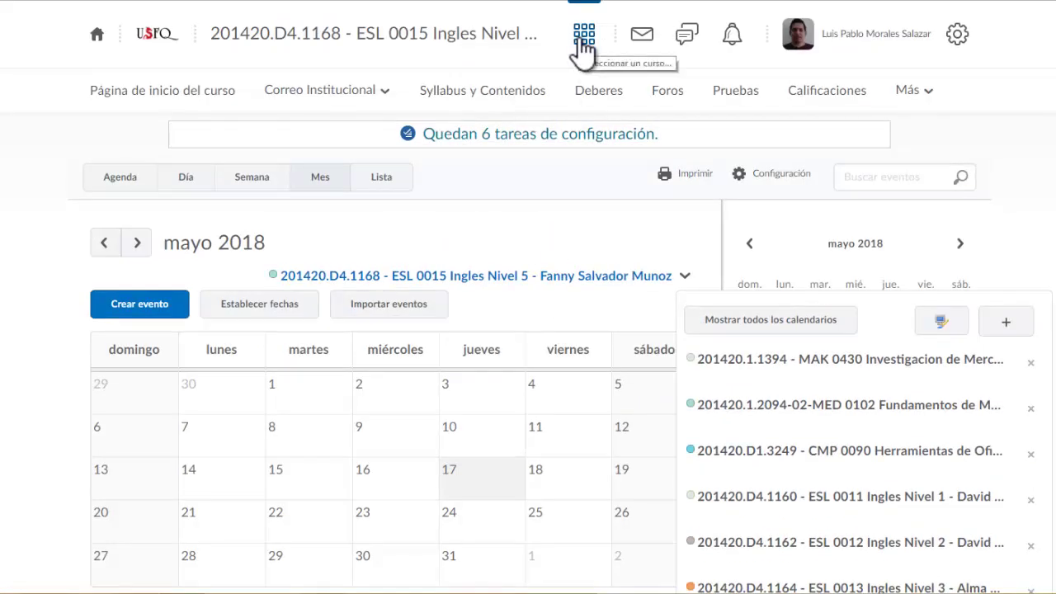
left_click(684, 277)
left_click(688, 282)
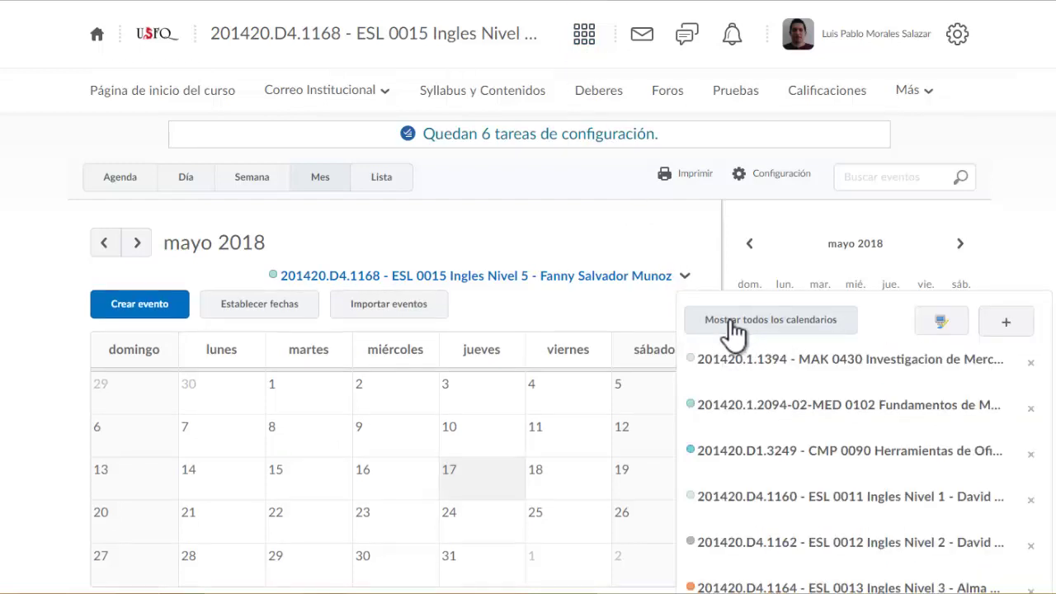
left_click(761, 322)
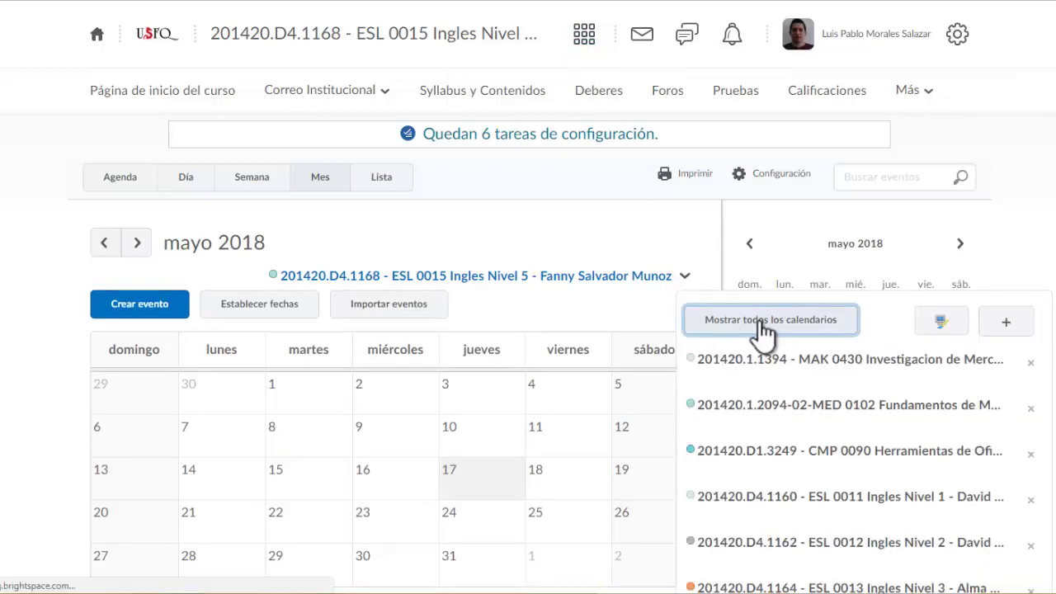
left_click(760, 328)
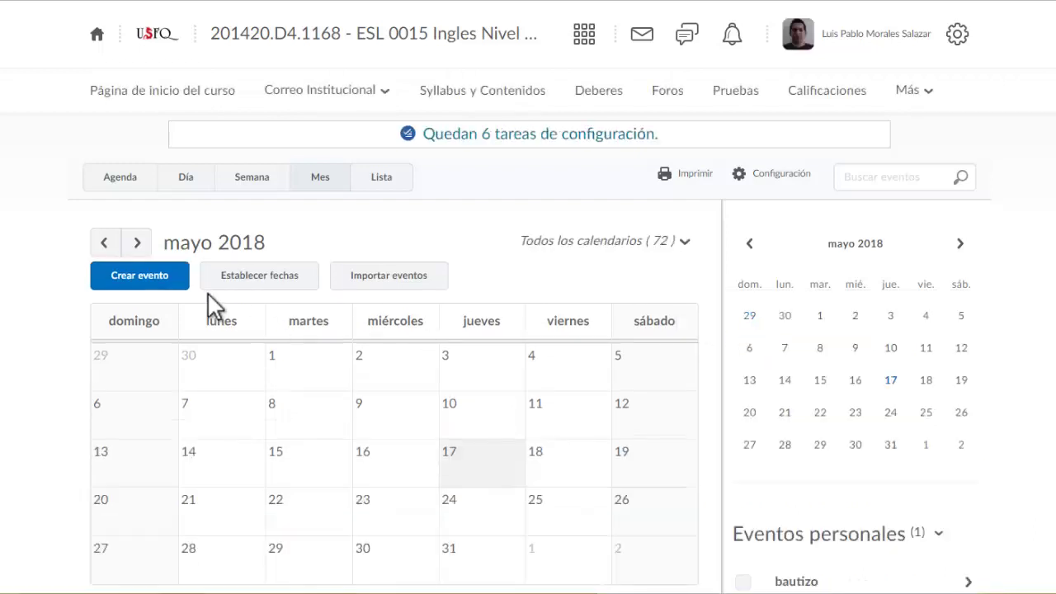
Return to Curso Estándar and open the course home page
scroll(42, 326, "down", 1)
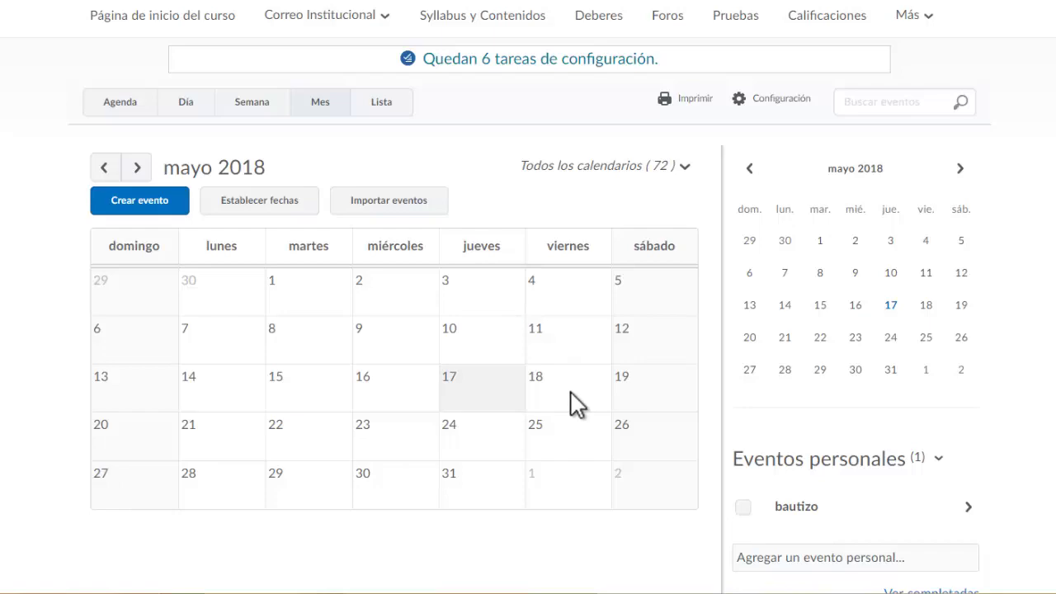
scroll(641, 382, "down", 1)
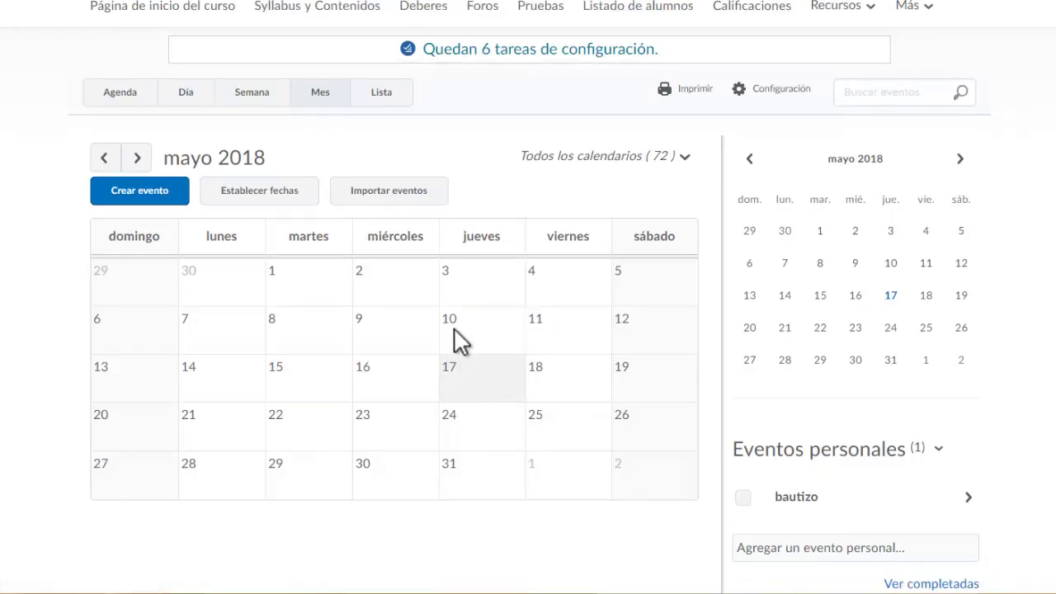
scroll(537, 396, "up", 3)
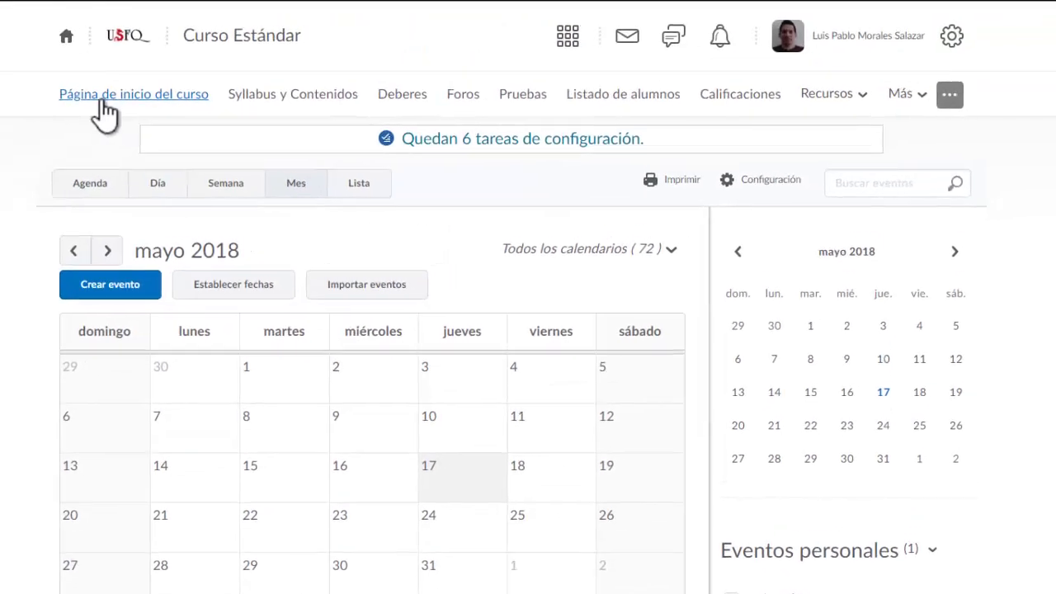
left_click(105, 103)
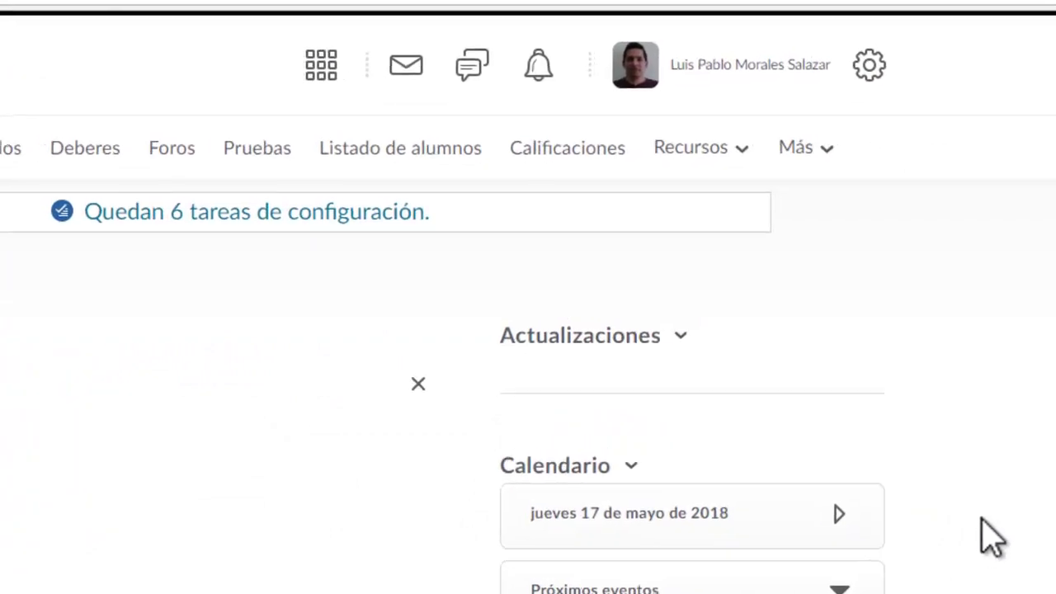
Examine the upcoming events in the home page's calendar widget, then collapse and expand the list
scroll(989, 536, "down", 3)
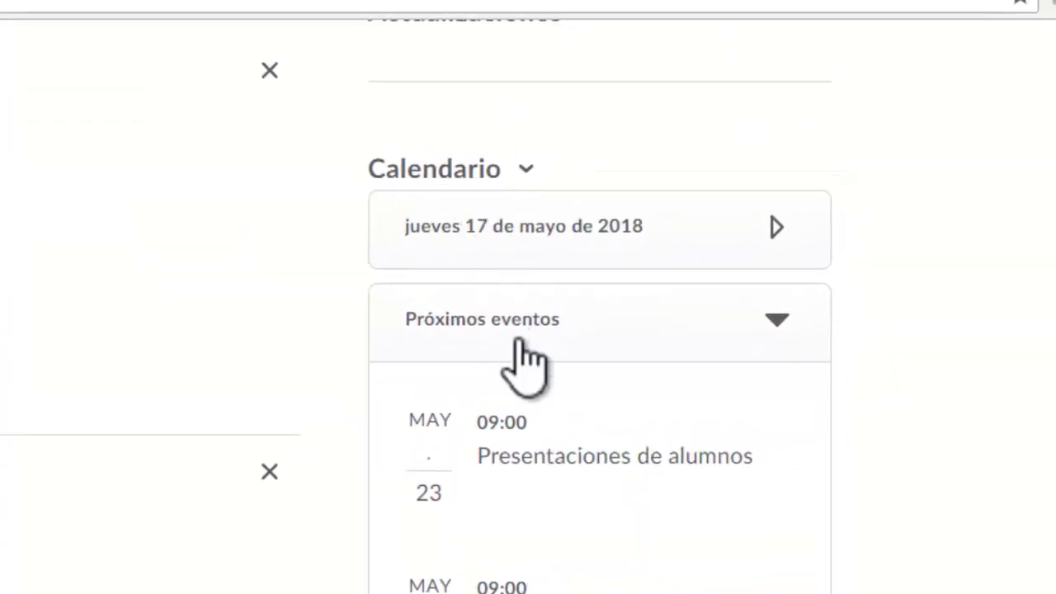
scroll(966, 523, "down", 3)
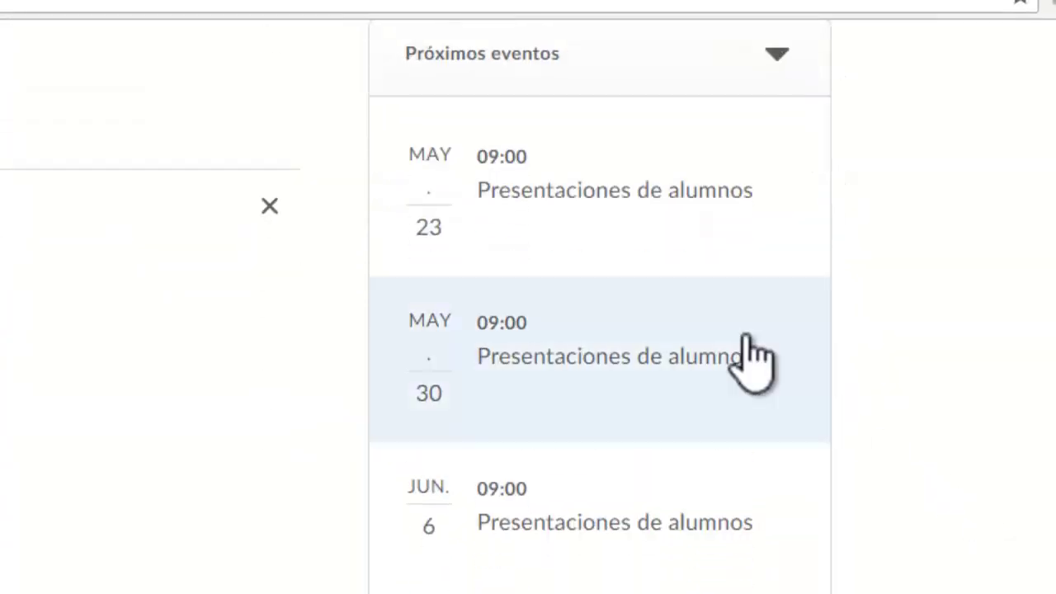
scroll(561, 217, "down", 5)
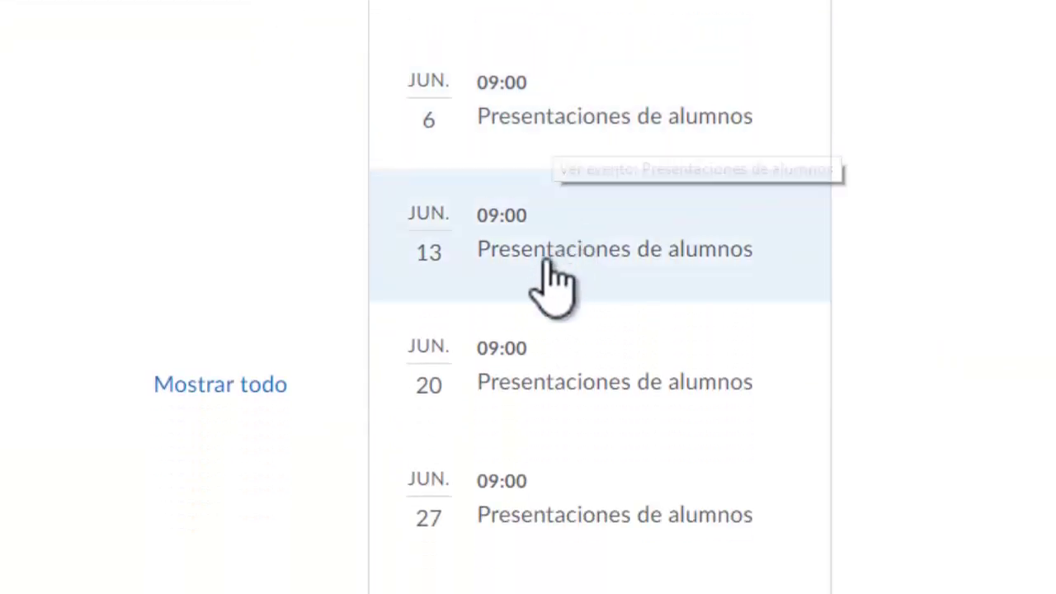
scroll(636, 527, "down", 3)
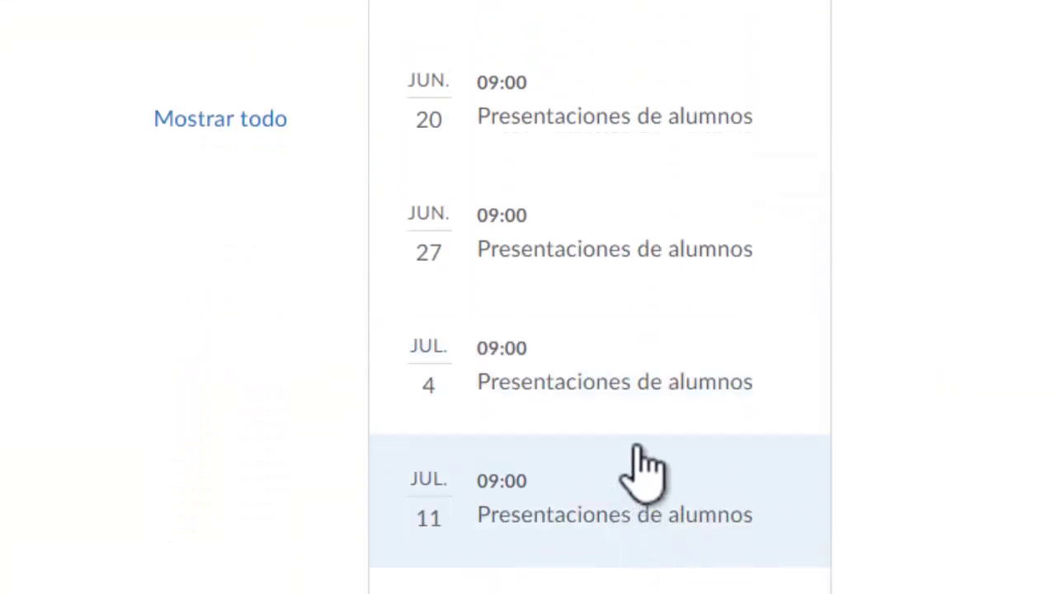
scroll(638, 448, "up", 10)
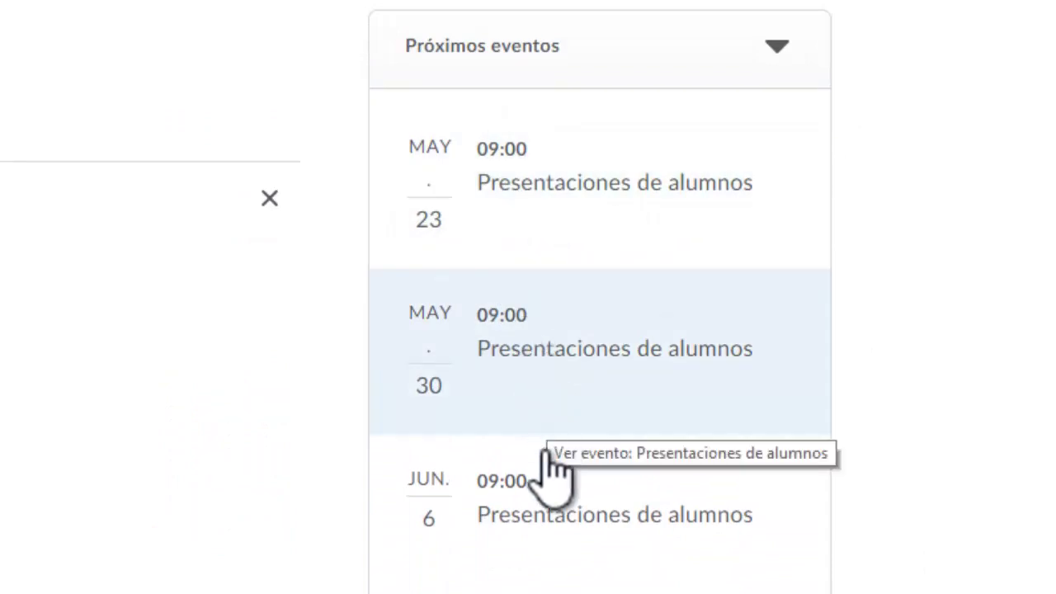
left_click(777, 50)
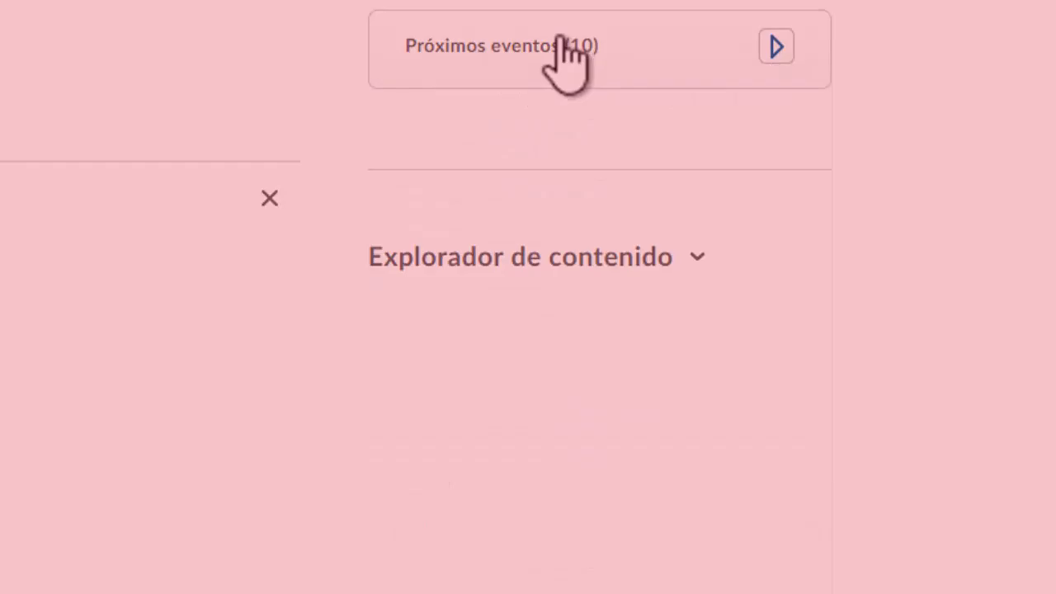
left_click(576, 55)
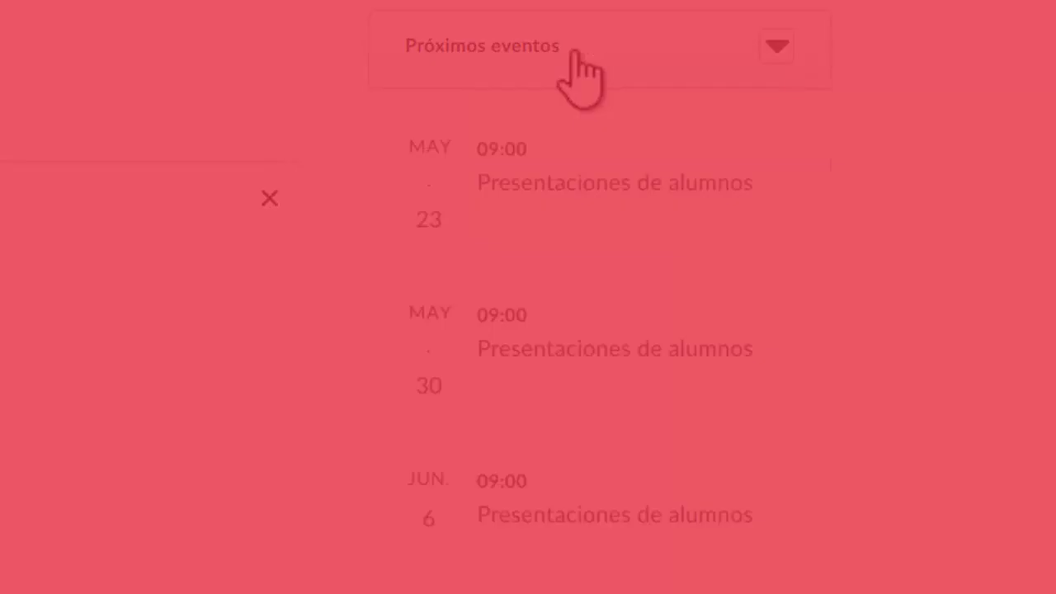